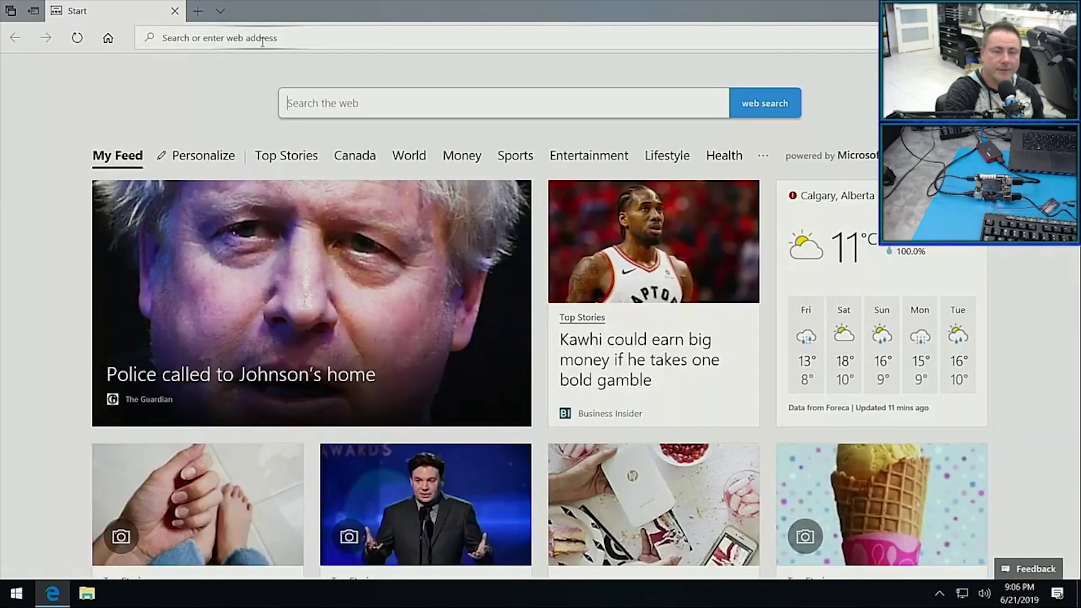
# Search the web for 'tightvnc' from the Edge address bar.
pyautogui.click(262, 38)
pyautogui.write('tightvnc')
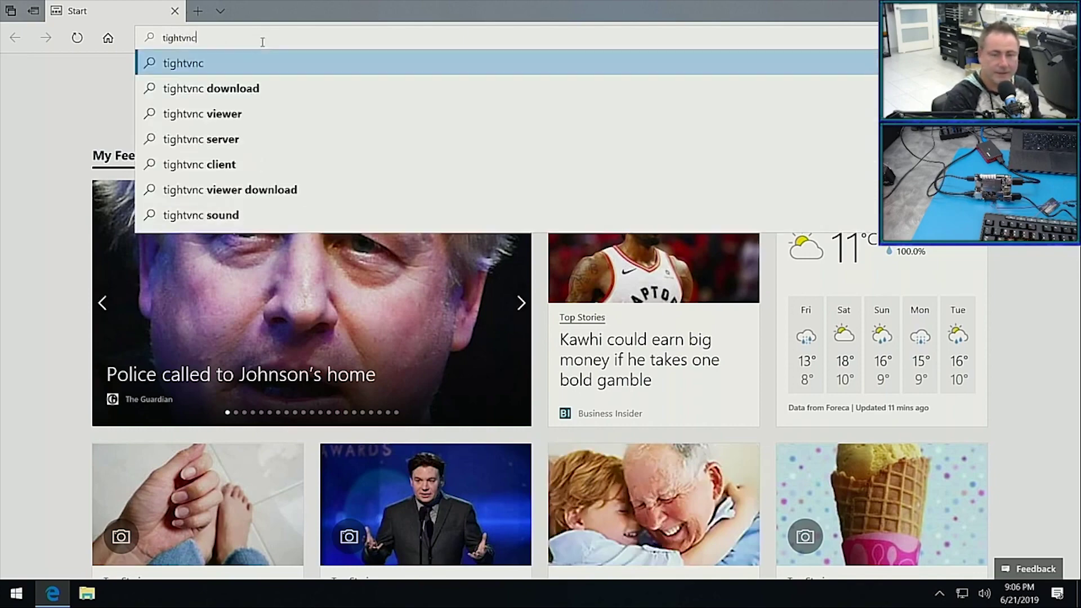
pyautogui.press('Return')
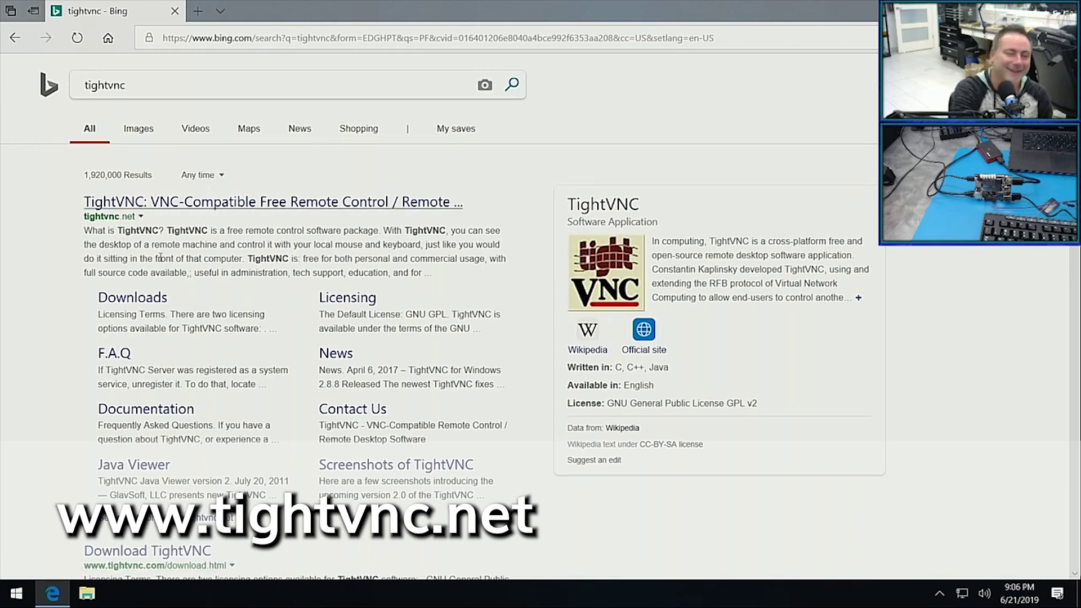
# Download the 64-bit TightVNC installer for Windows from the Downloads page and run it.
pyautogui.click(149, 298)
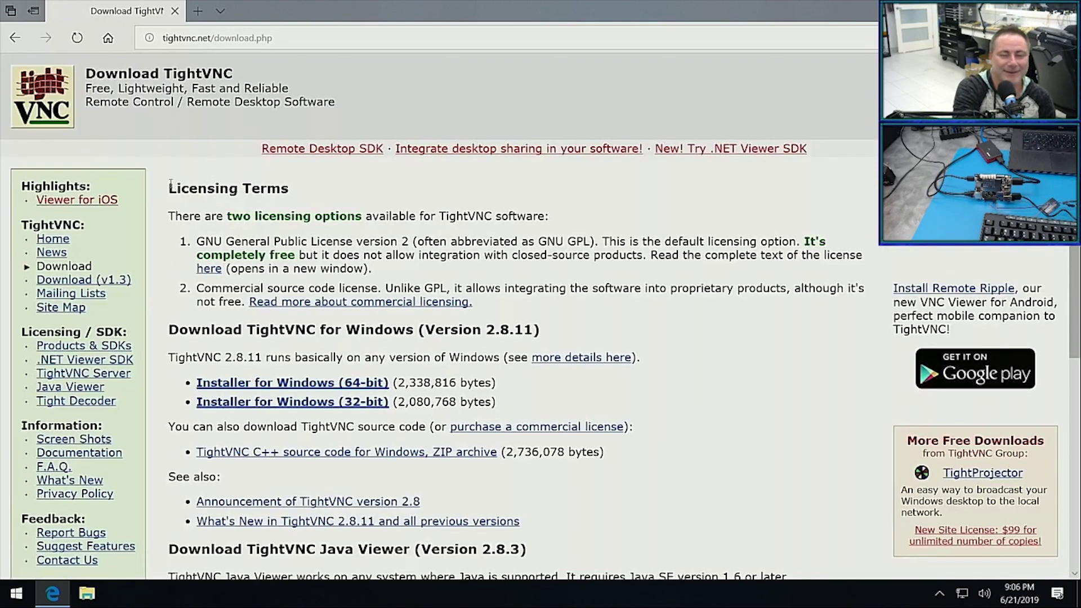
pyautogui.scroll(-1, 431, 287)
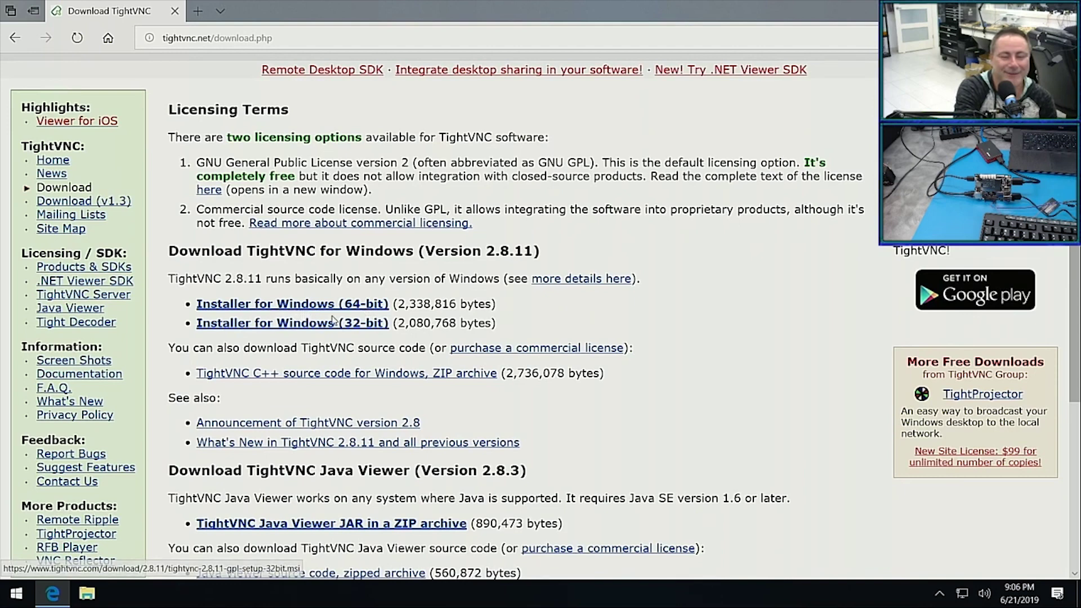
pyautogui.click(355, 305)
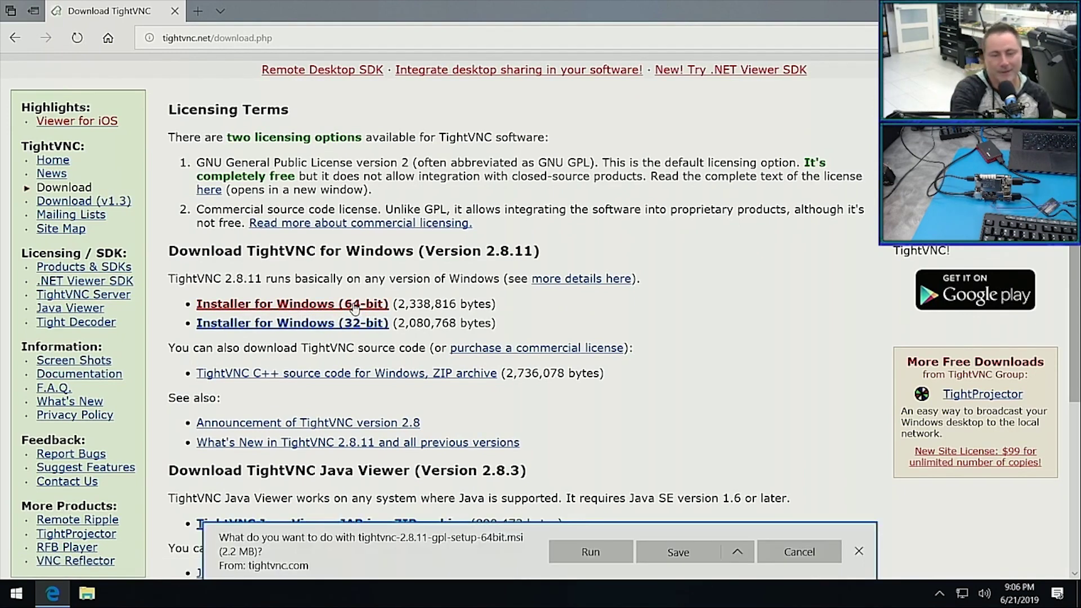
pyautogui.click(577, 553)
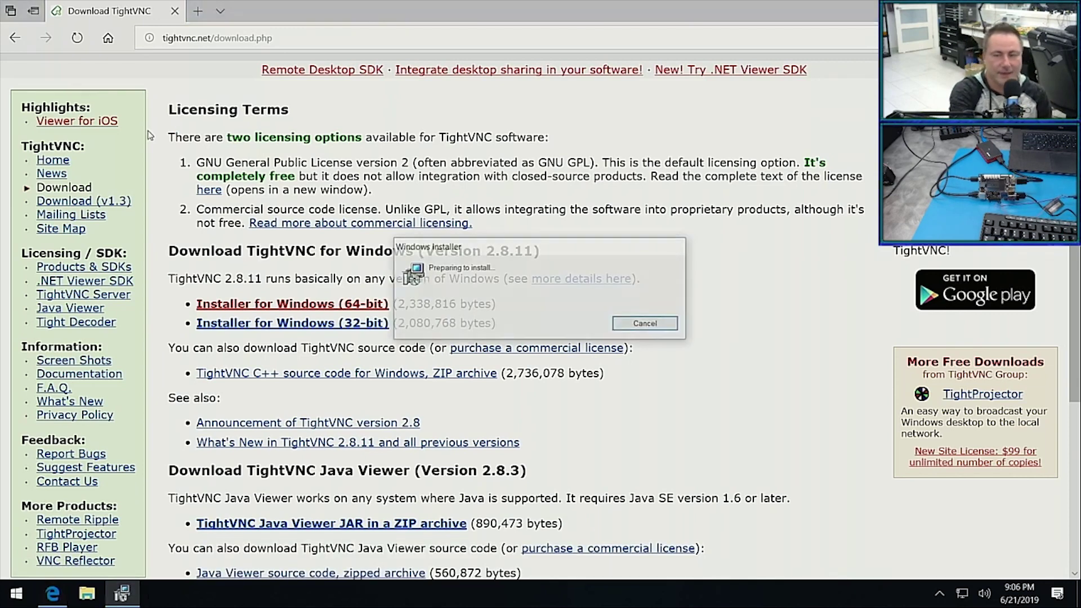
# Close Edge, accept the GPL licence, choose Typical setup with default tasks, and start installing.
pyautogui.click(175, 14)
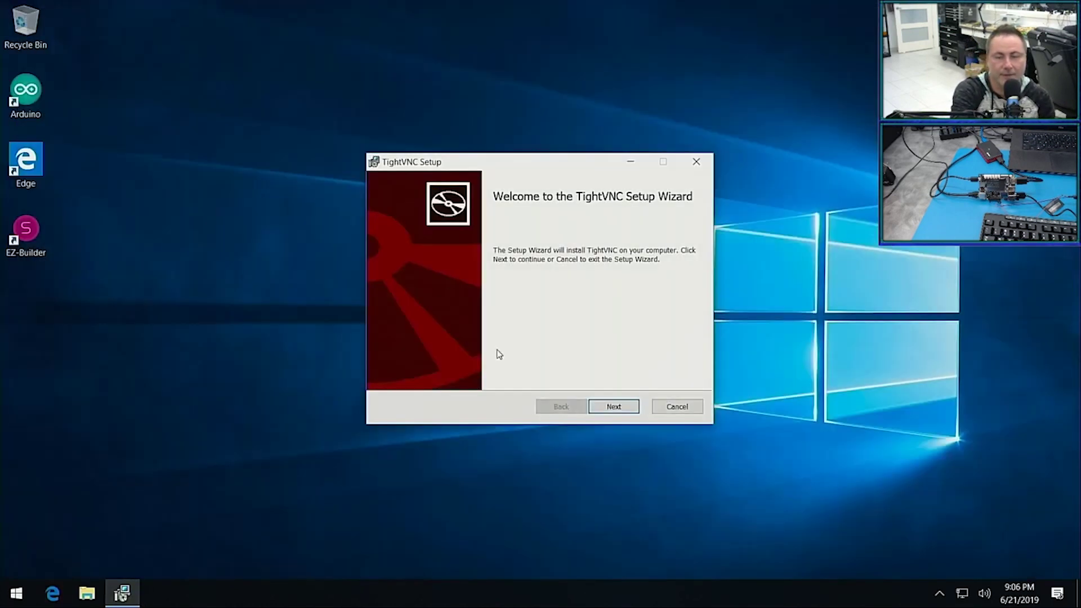
pyautogui.click(614, 409)
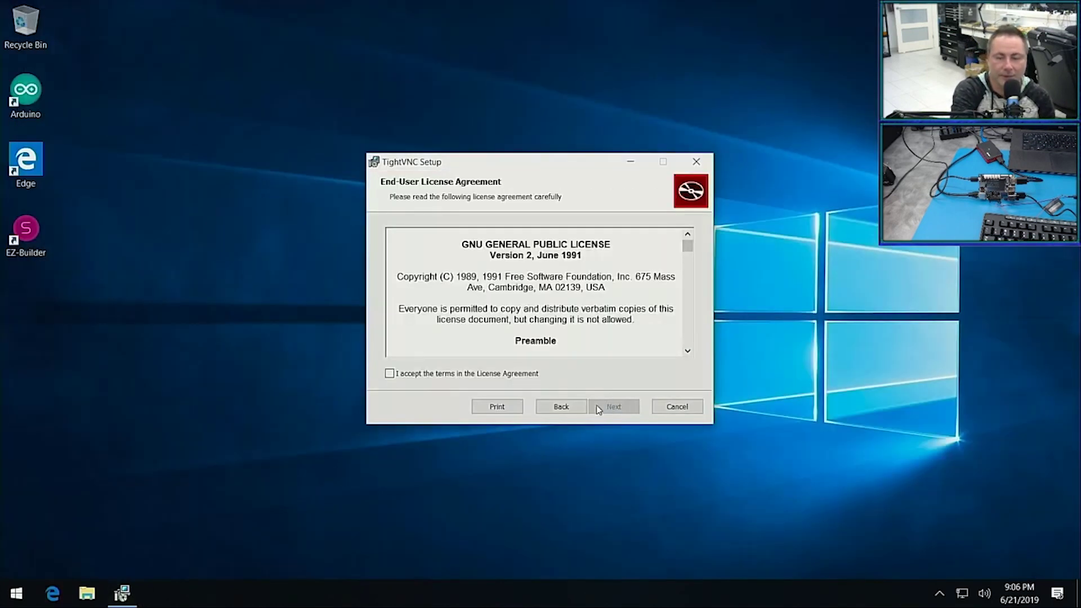
pyautogui.click(487, 379)
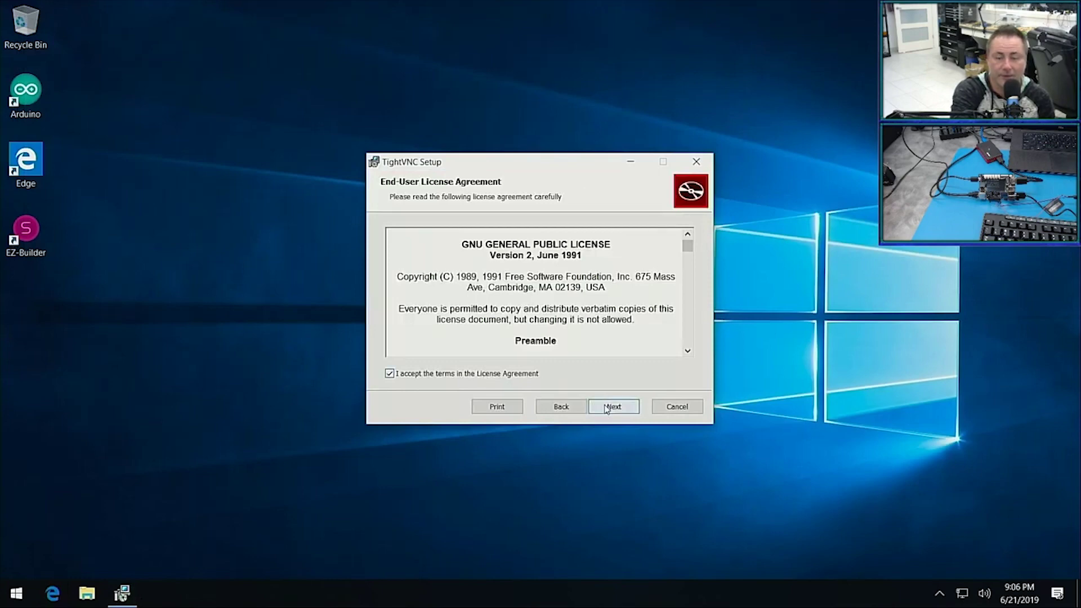
pyautogui.click(607, 406)
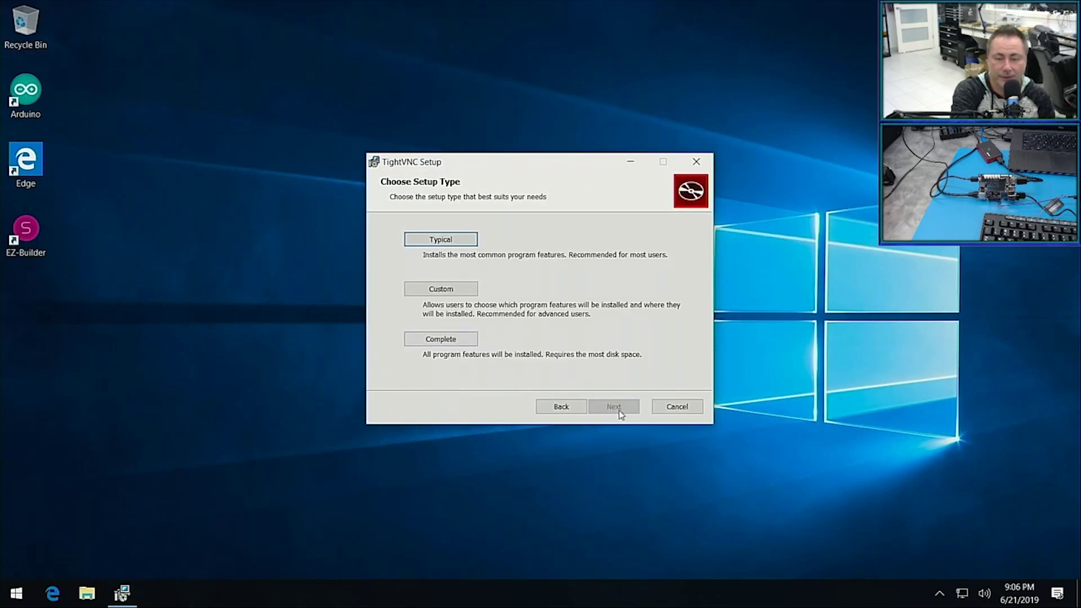
pyautogui.click(441, 241)
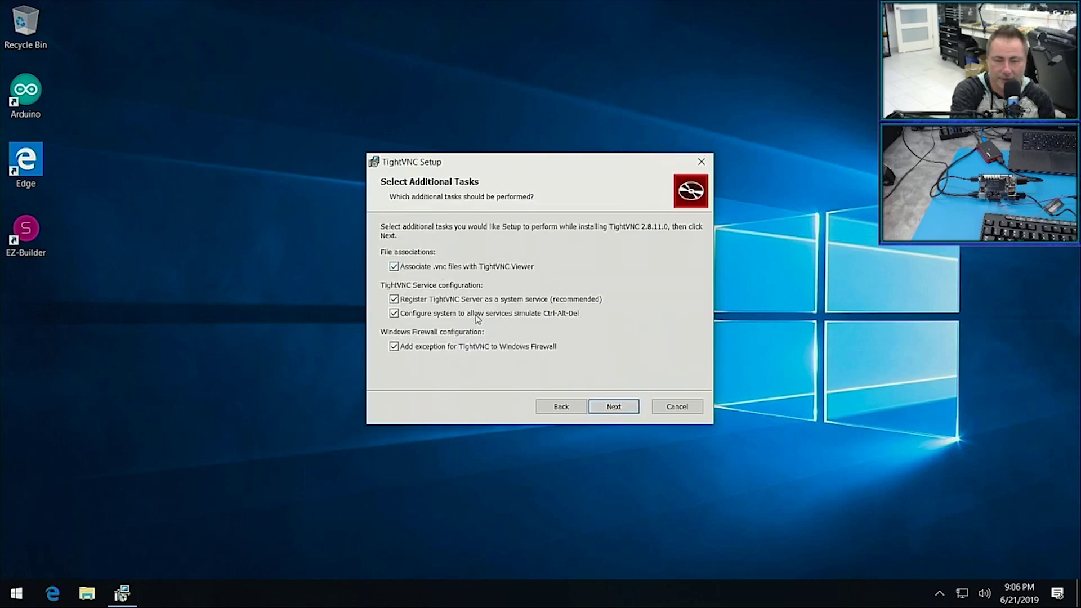
pyautogui.click(605, 406)
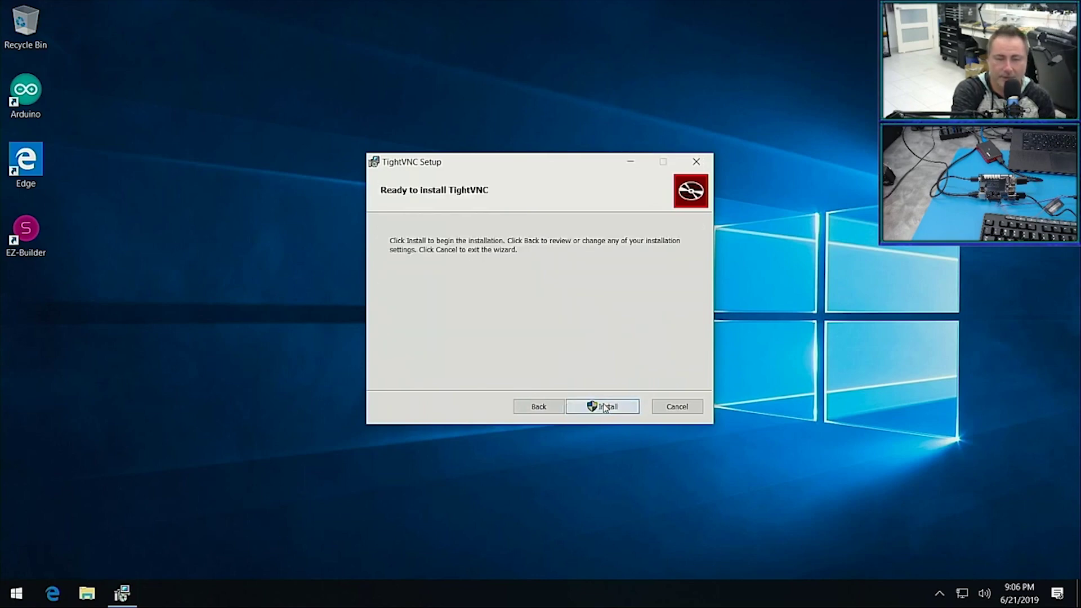
pyautogui.click(605, 407)
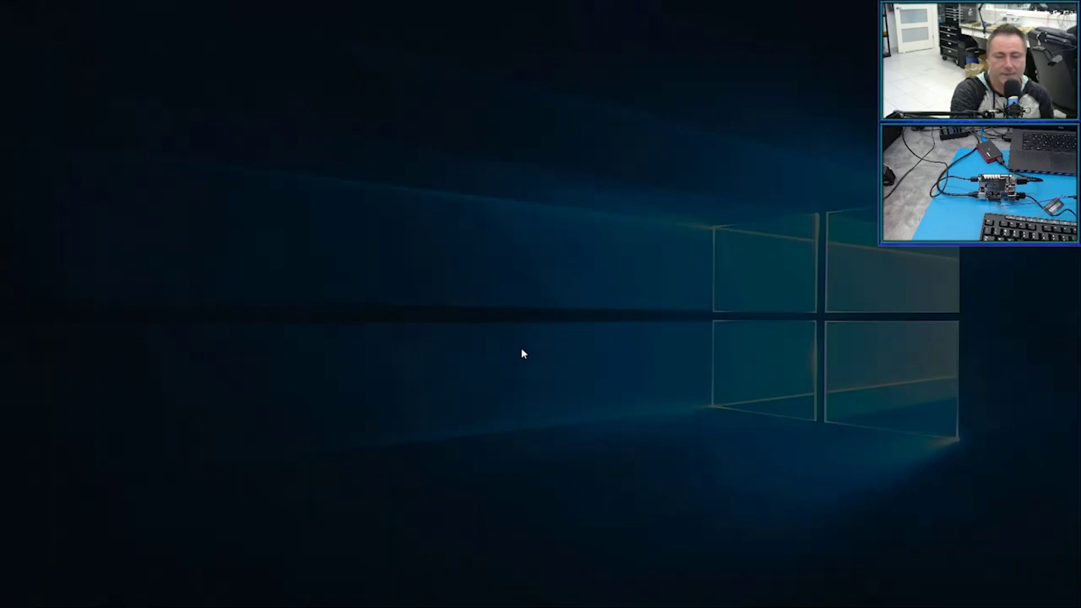
# Approve the UAC prompt, disable password protection for remote access and administration, and finish setup.
pyautogui.click(485, 394)
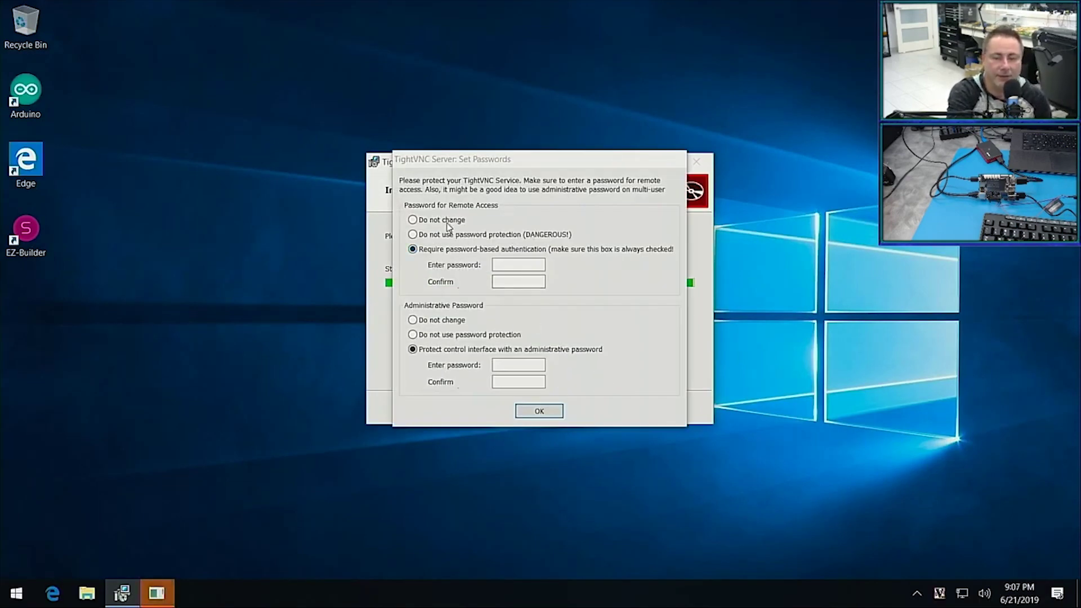
pyautogui.click(484, 236)
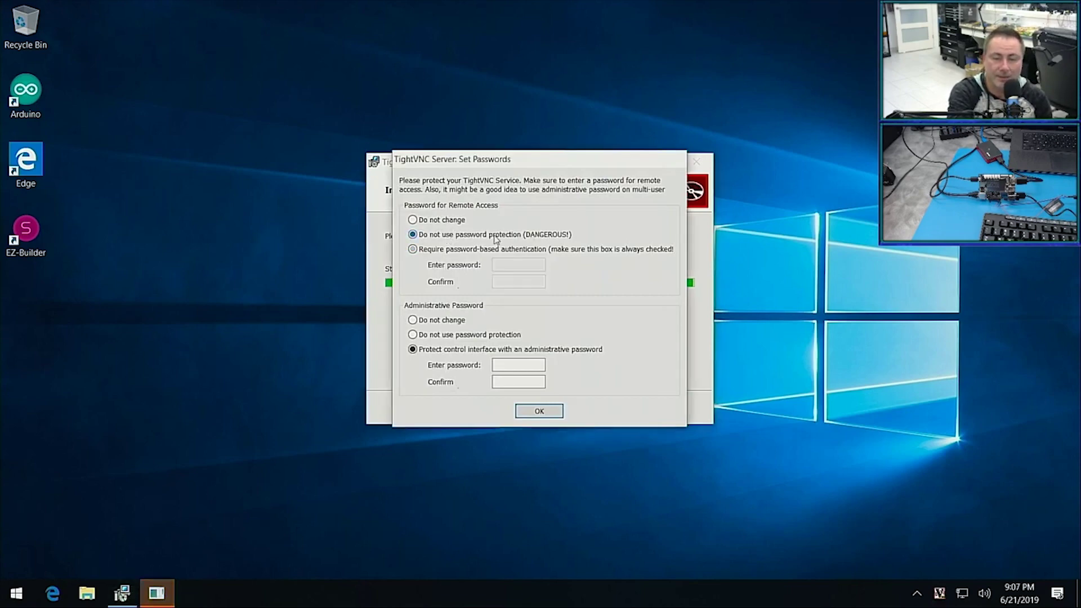
pyautogui.click(433, 337)
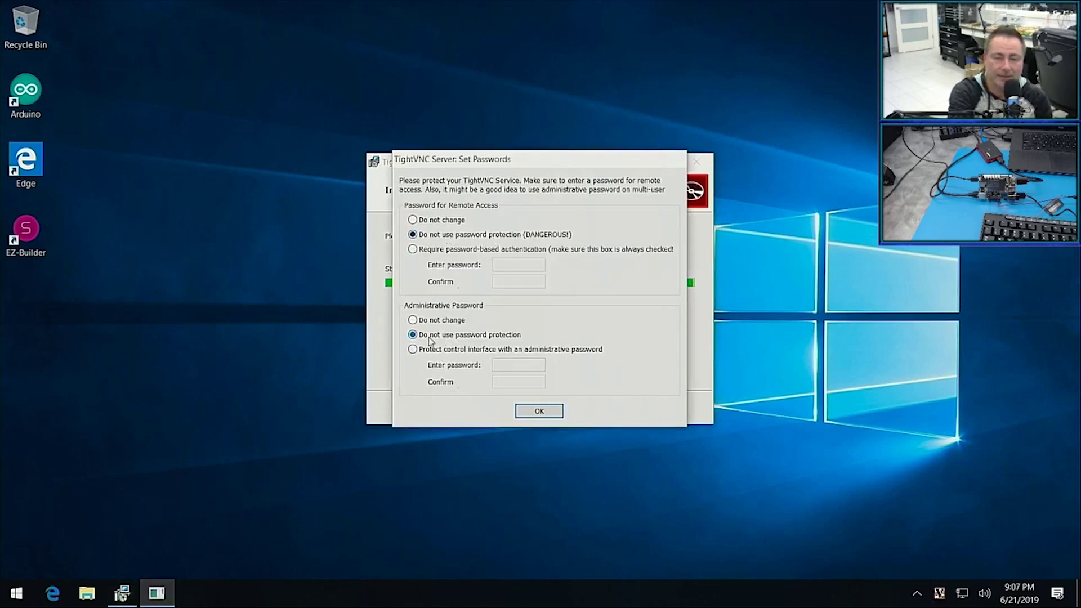
pyautogui.click(521, 412)
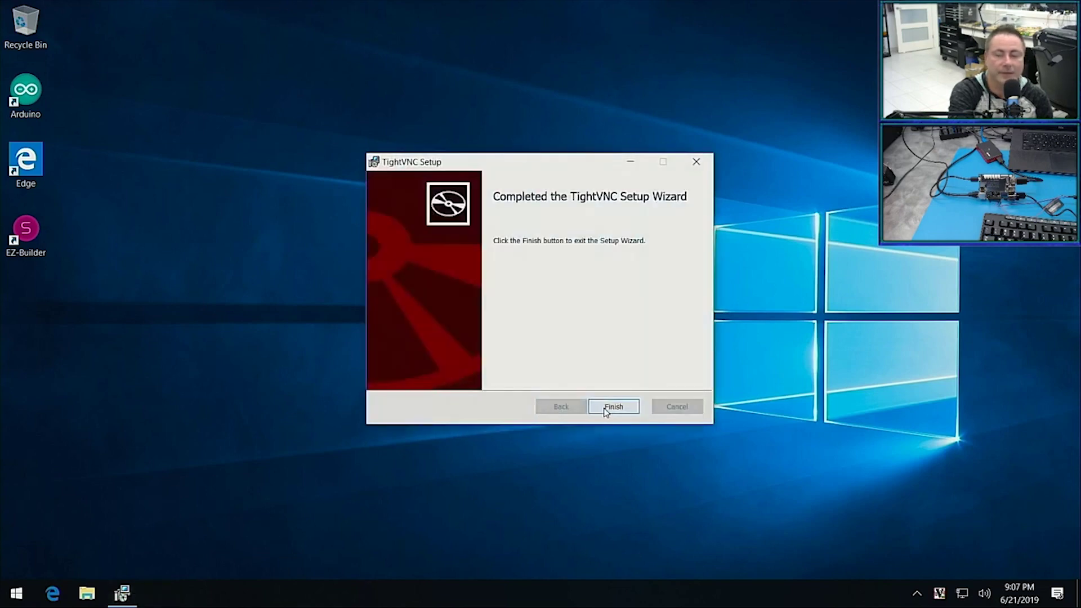
pyautogui.click(605, 411)
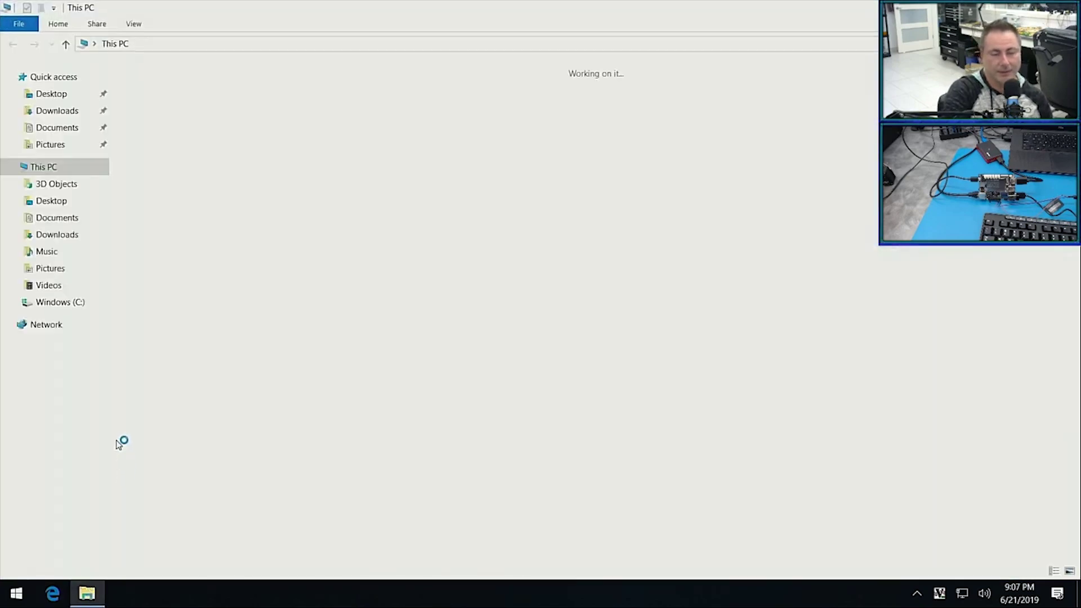
# Open the System properties page for This PC from File Explorer's navigation pane.
pyautogui.click(60, 303)
pyautogui.rightClick(59, 302)
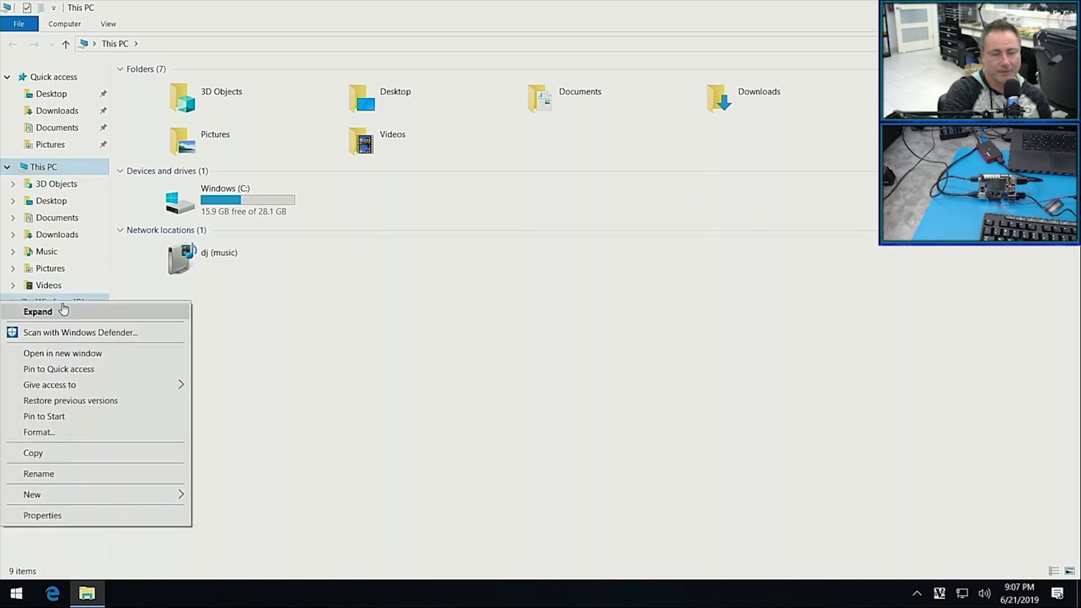
pyautogui.rightClick(38, 168)
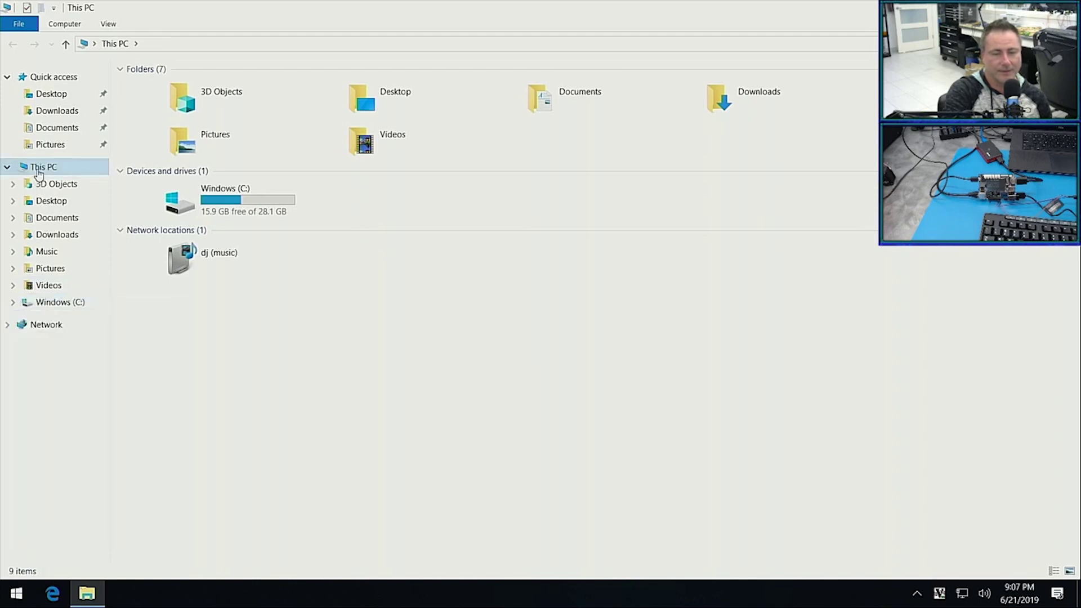
pyautogui.click(60, 359)
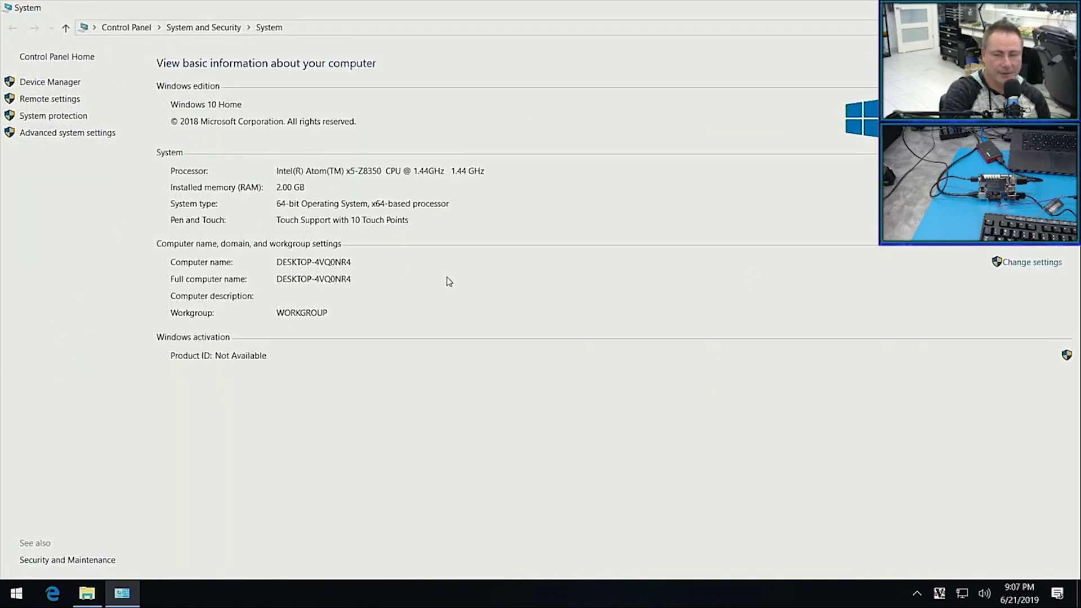
# Change the computer name to lattepanda in System Properties.
pyautogui.click(1012, 263)
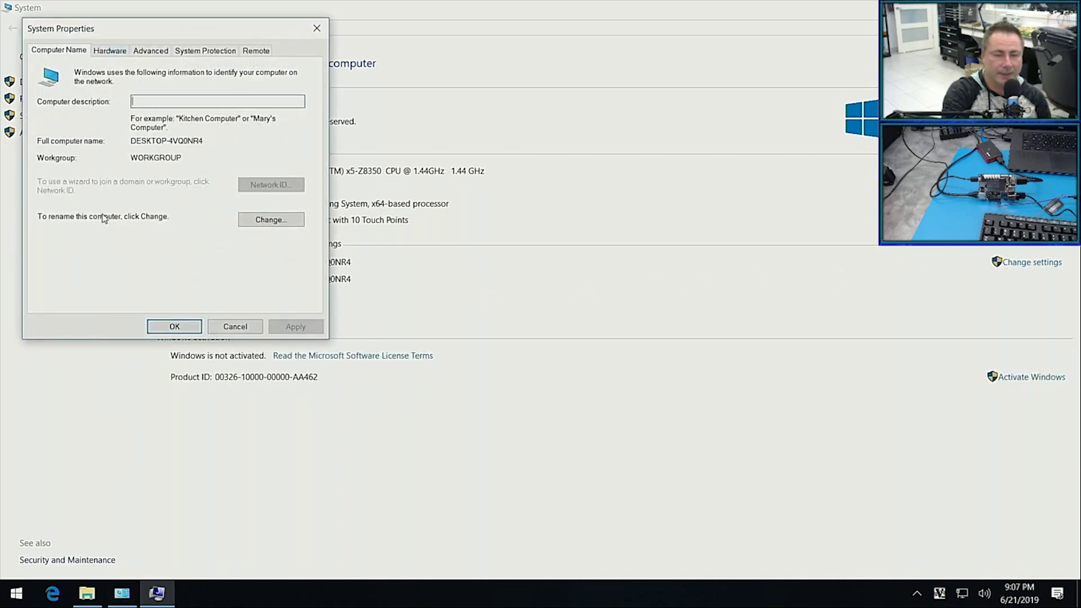
pyautogui.click(272, 219)
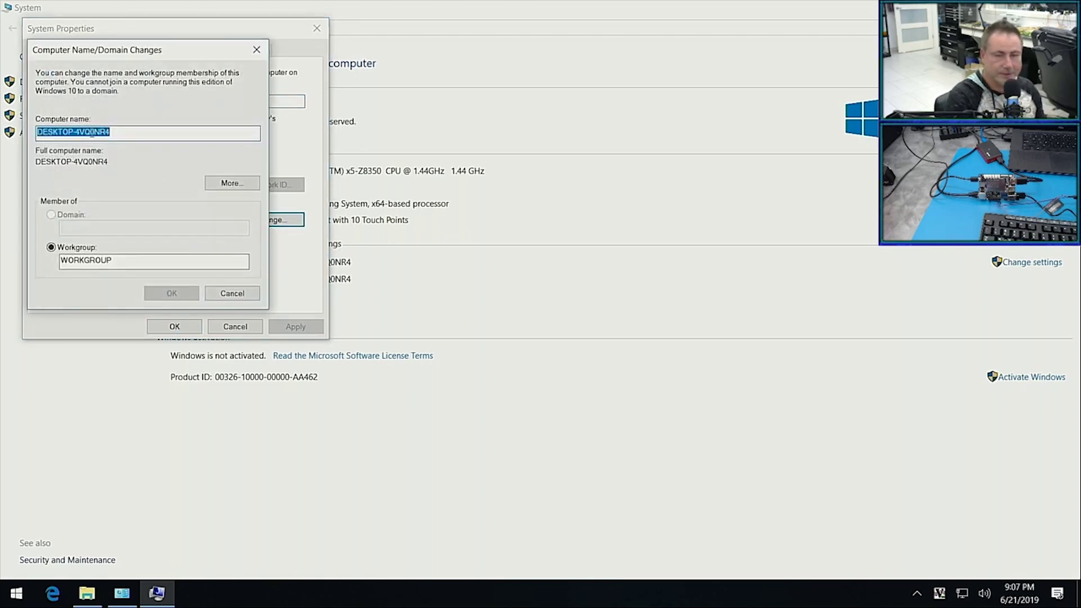
pyautogui.write('lattepana')
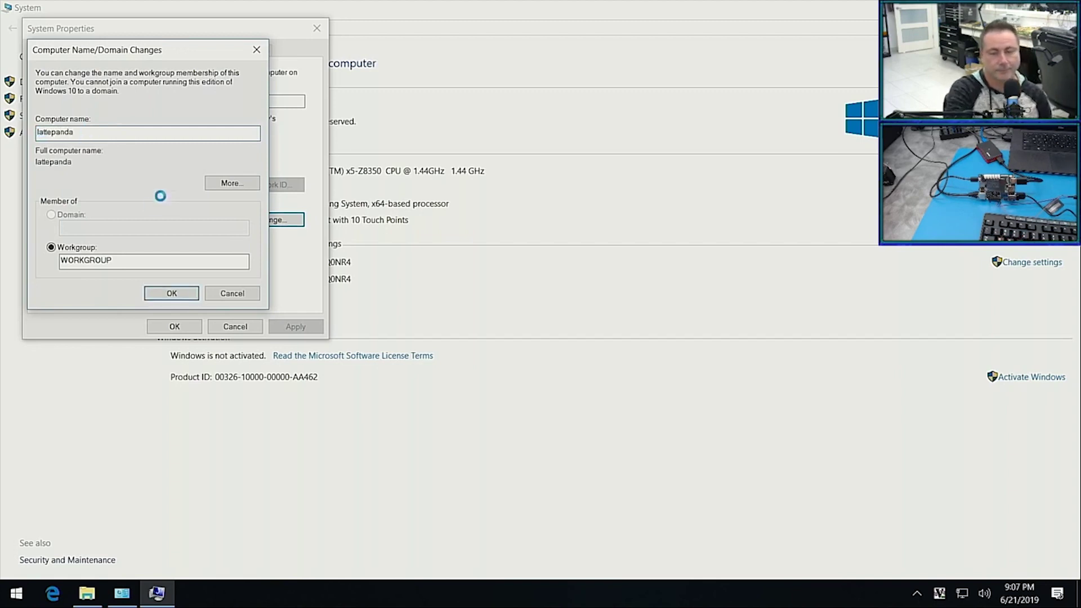
pyautogui.click(171, 292)
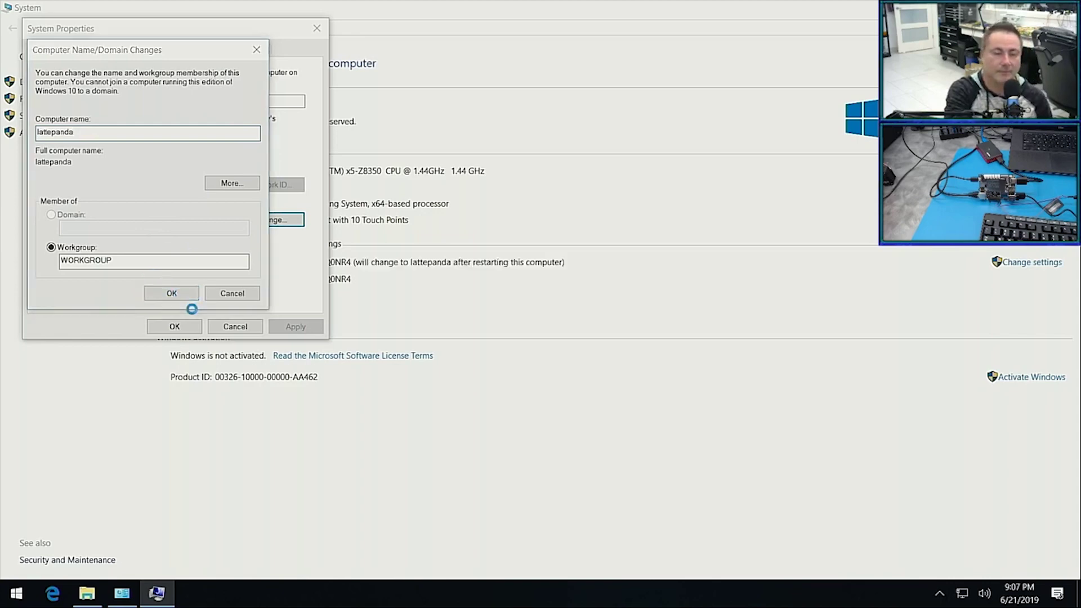
# Acknowledge the restart notice, close System Properties, and restart the computer now.
pyautogui.click(624, 317)
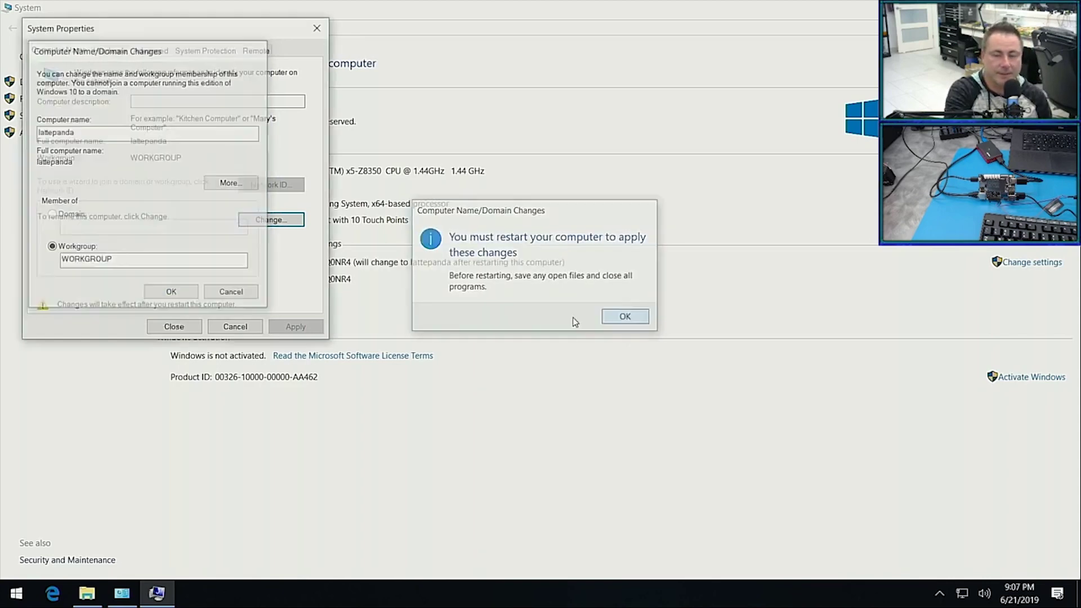
pyautogui.click(169, 331)
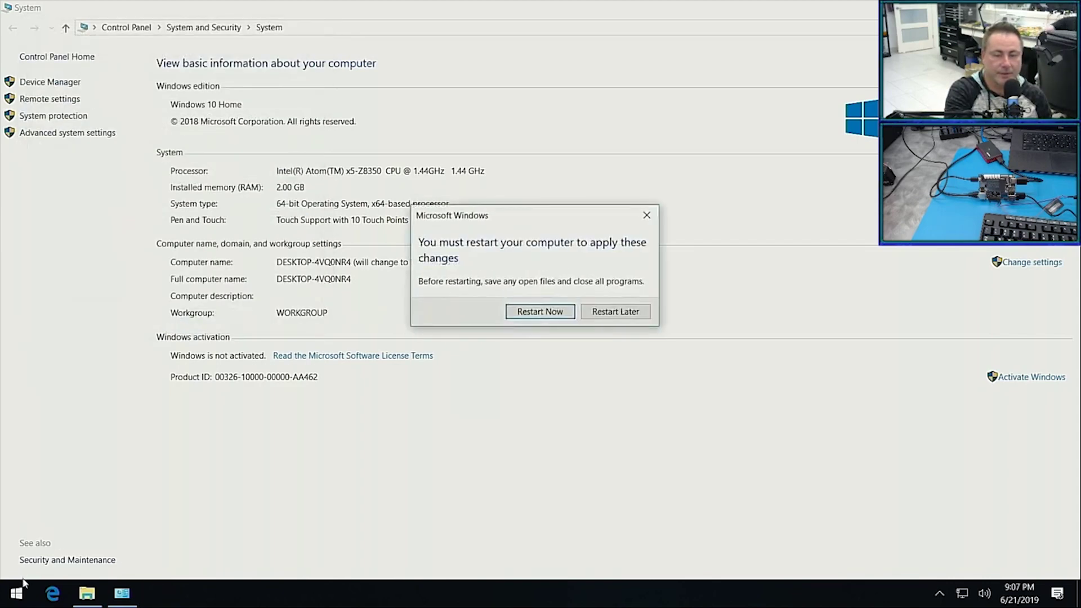
pyautogui.click(551, 315)
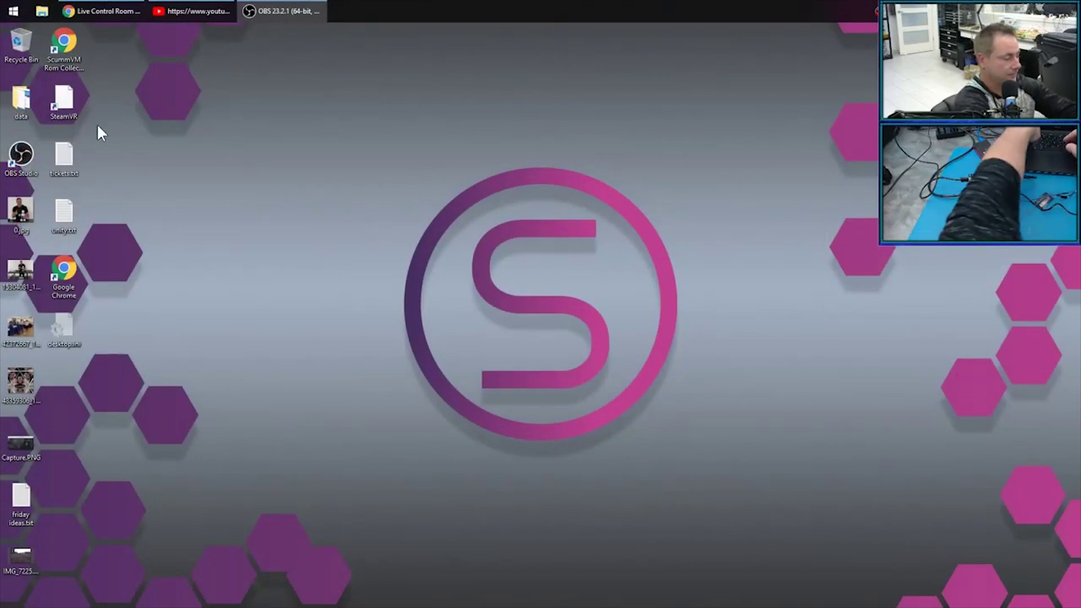
# After the restart, bring up Start search on the main PC.
pyautogui.press('super')
# Launch TightVNC Viewer from Start search and connect to remote host lattepanda.
pyautogui.write('tight')
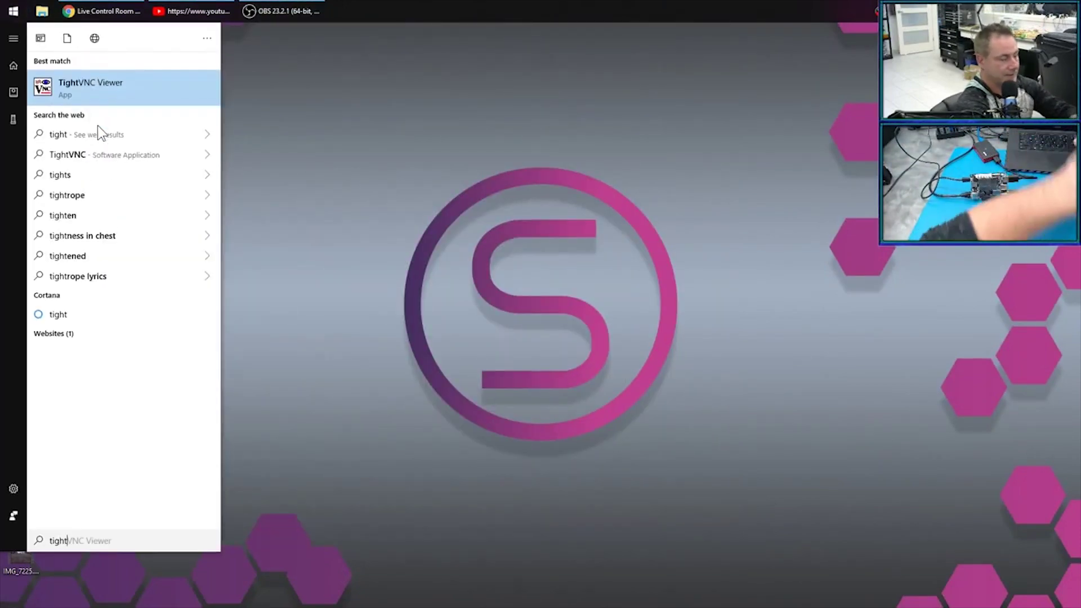
pyautogui.press('Return')
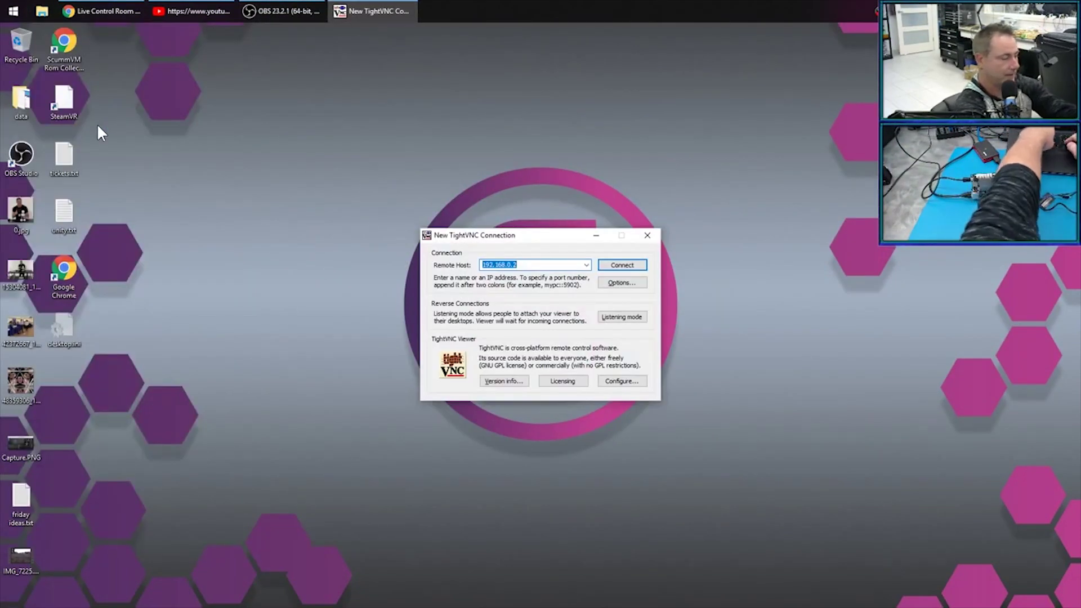
pyautogui.write('1')
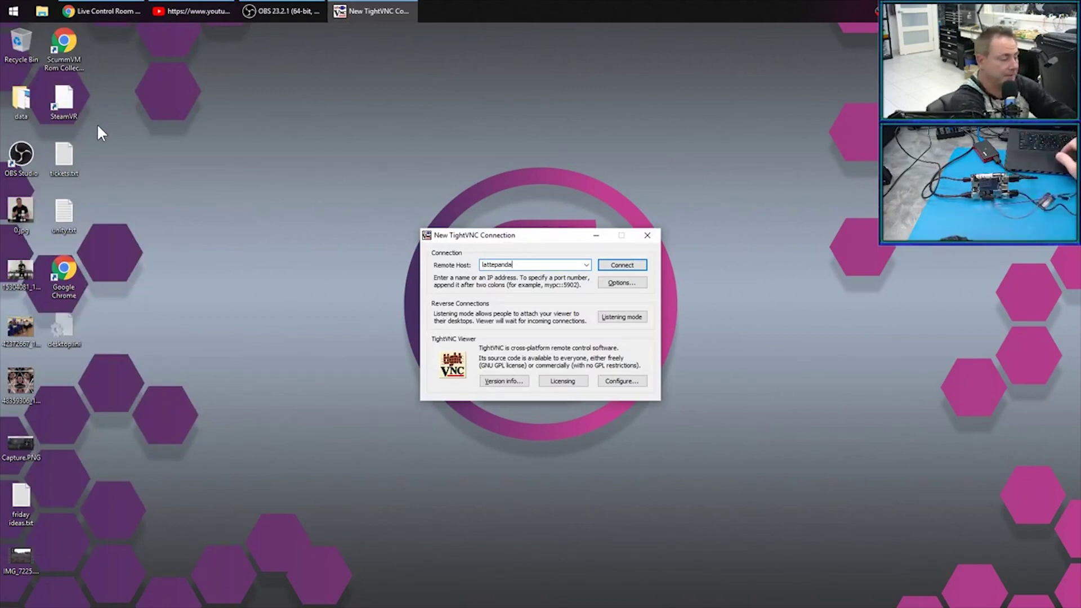
pyautogui.click(625, 268)
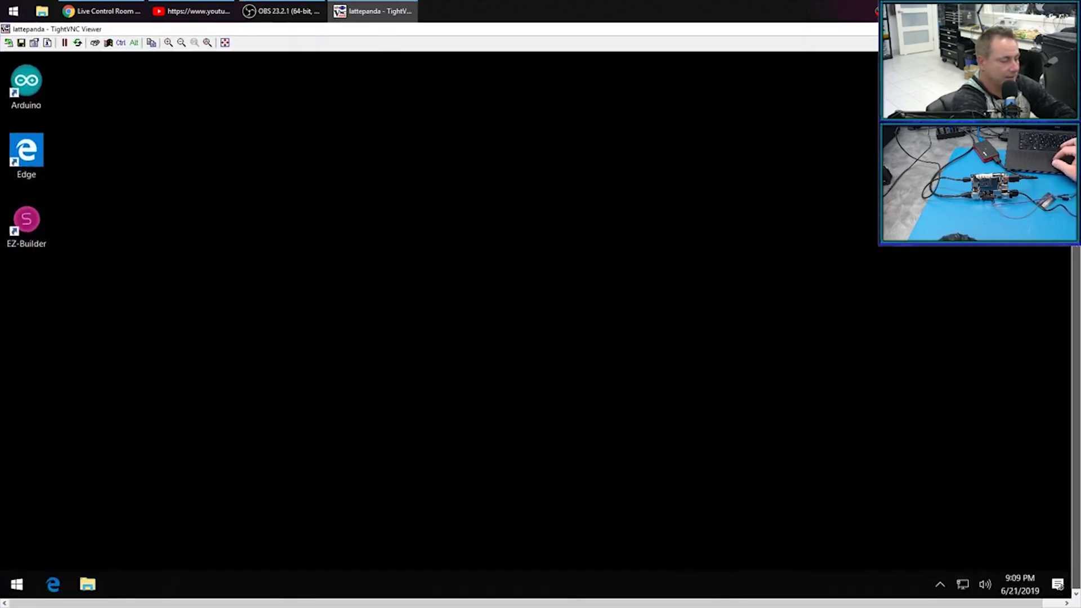
# Start EZ-Builder on the remote desktop and dismiss the blurry-apps suggestion.
pyautogui.click(18, 289)
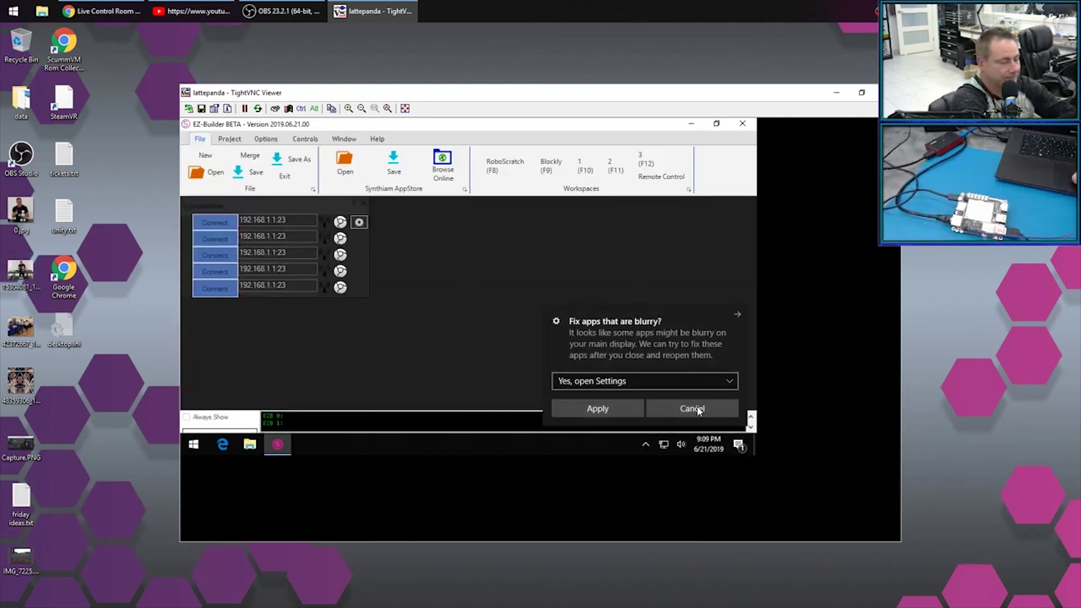
pyautogui.click(698, 410)
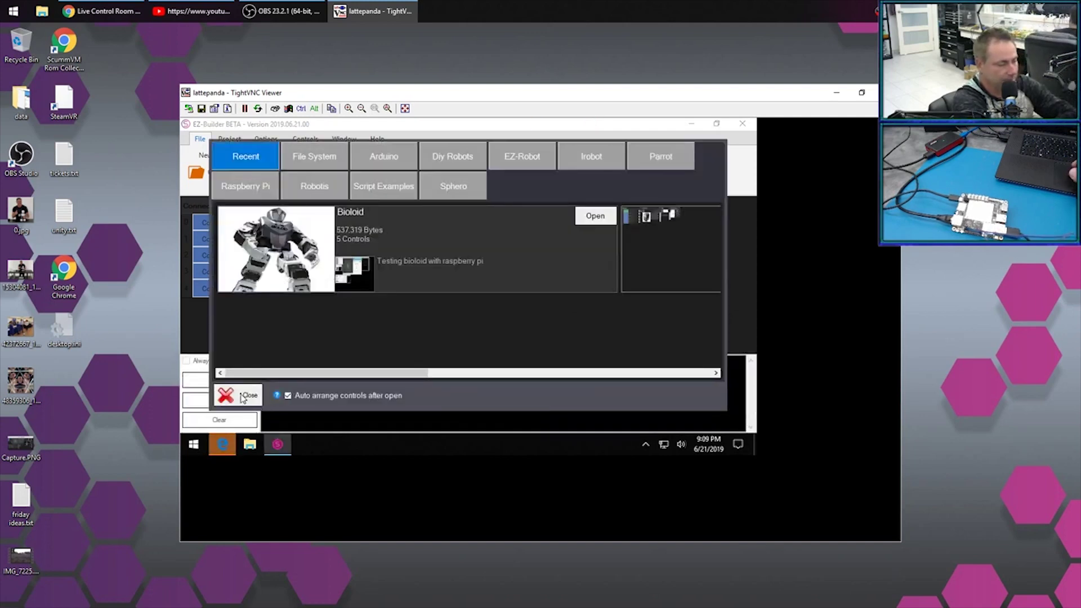
pyautogui.click(861, 93)
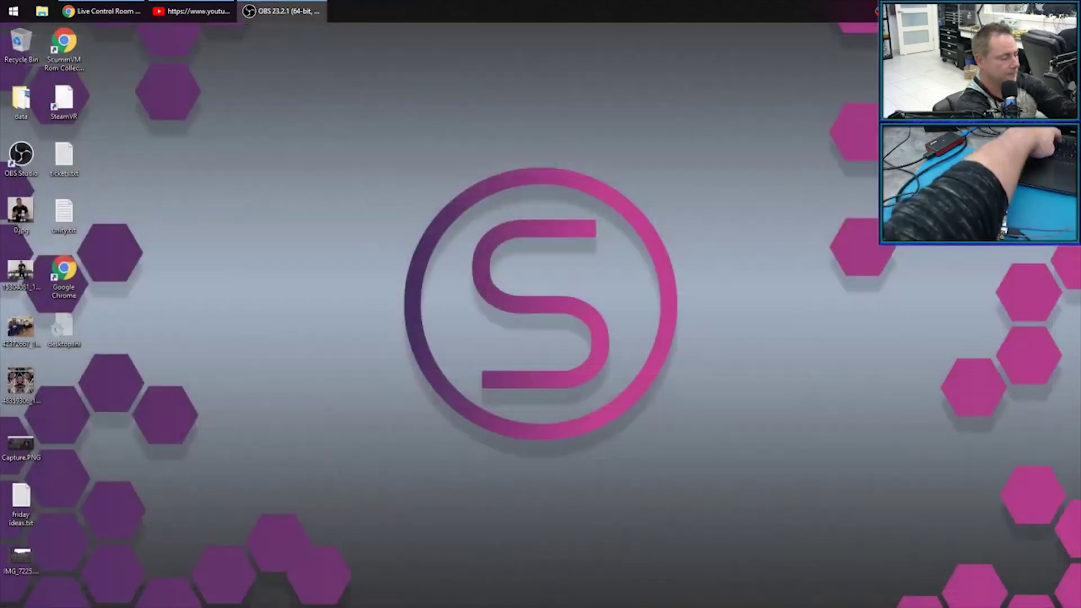
# Relaunch TightVNC Viewer from Start and reconnect to lattepanda.
pyautogui.press('super')
pyautogui.write('tight')
pyautogui.press('Return')
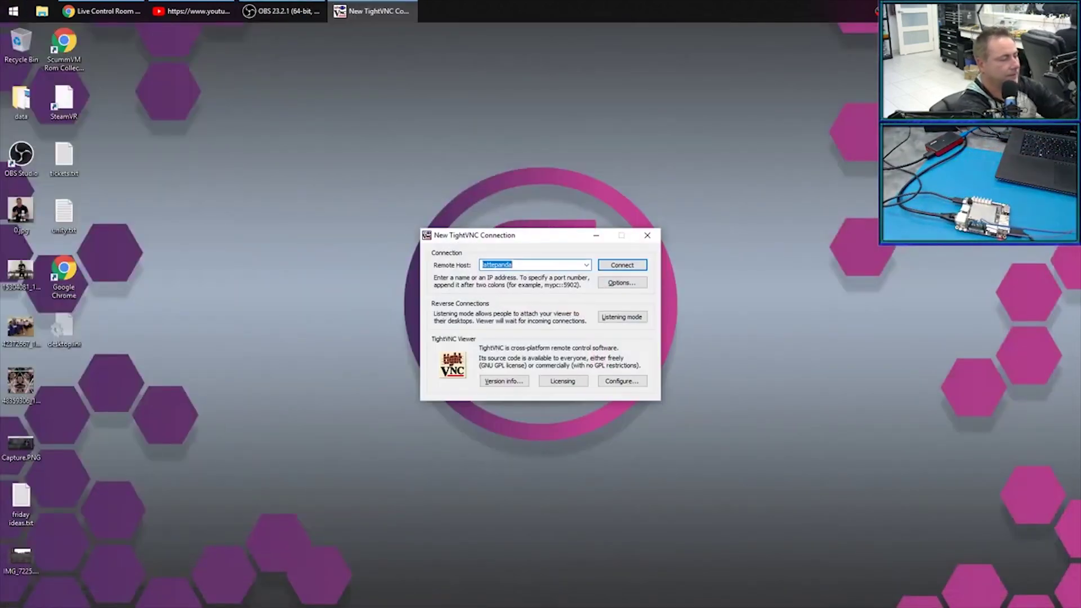
pyautogui.press('Return')
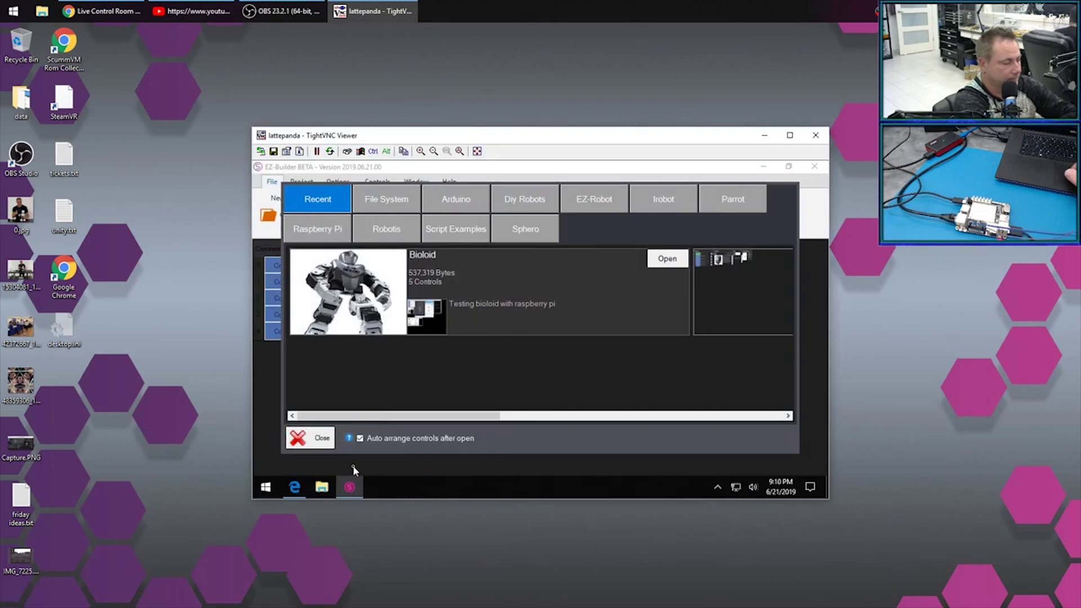
# Close EZ-Builder's project picker and resolution warning, minimize it, and close the blurry-apps help page.
pyautogui.click(318, 442)
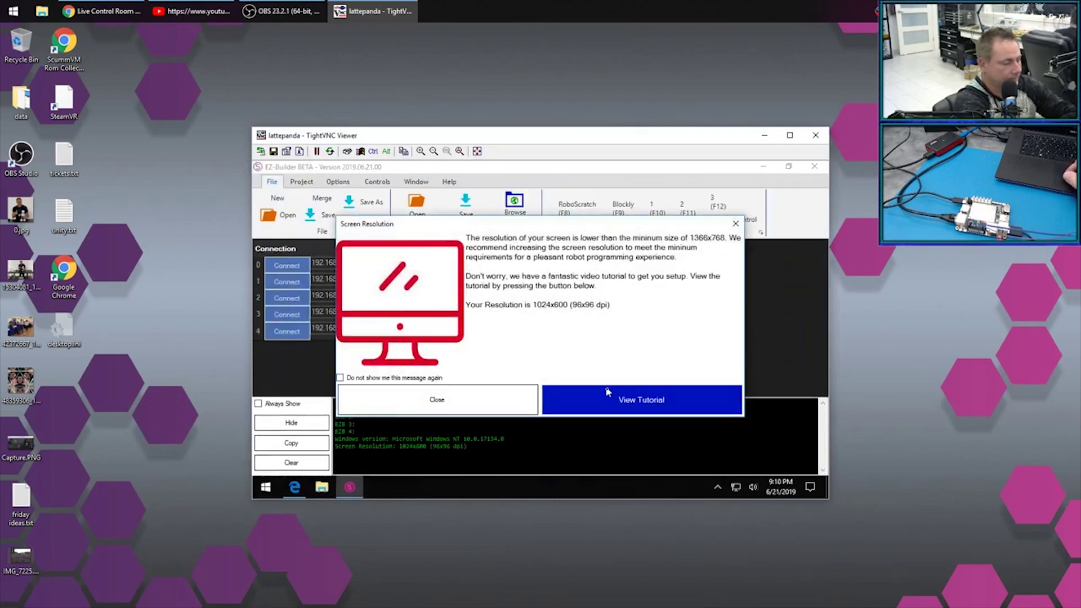
pyautogui.click(490, 410)
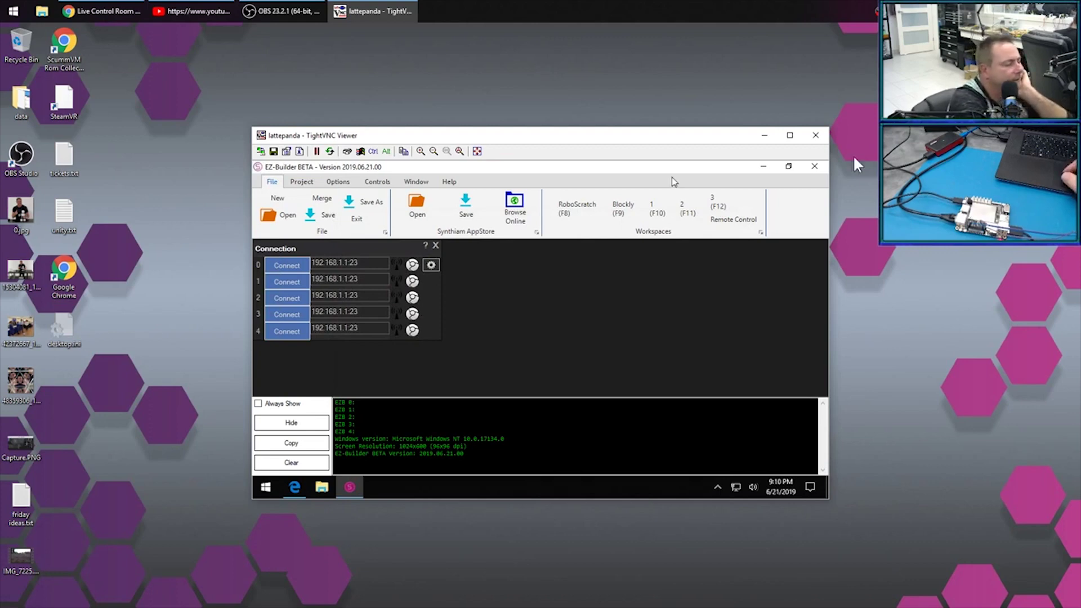
pyautogui.click(764, 168)
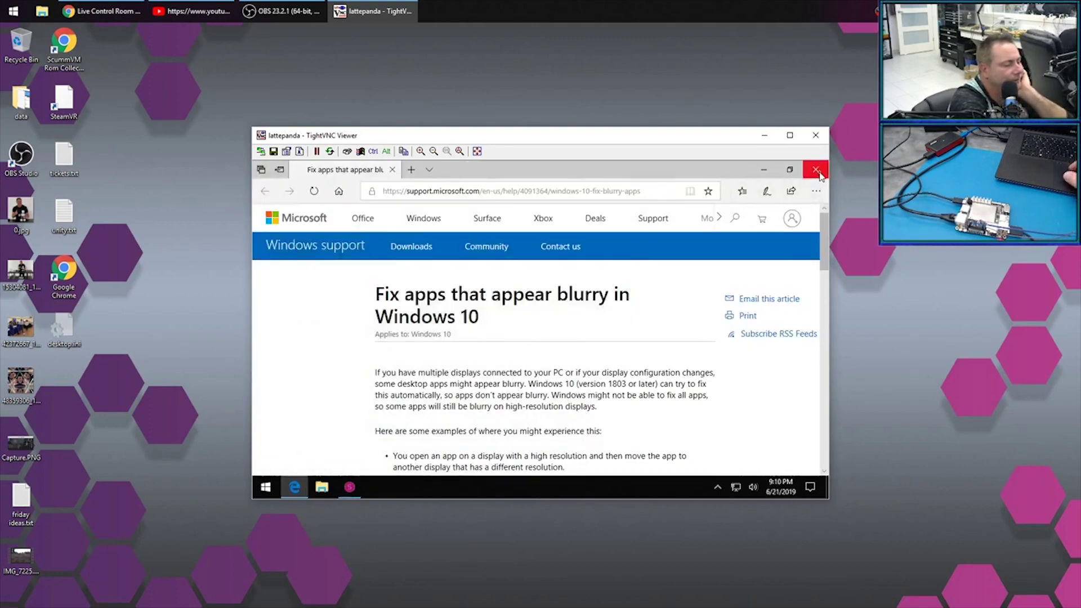
pyautogui.click(817, 171)
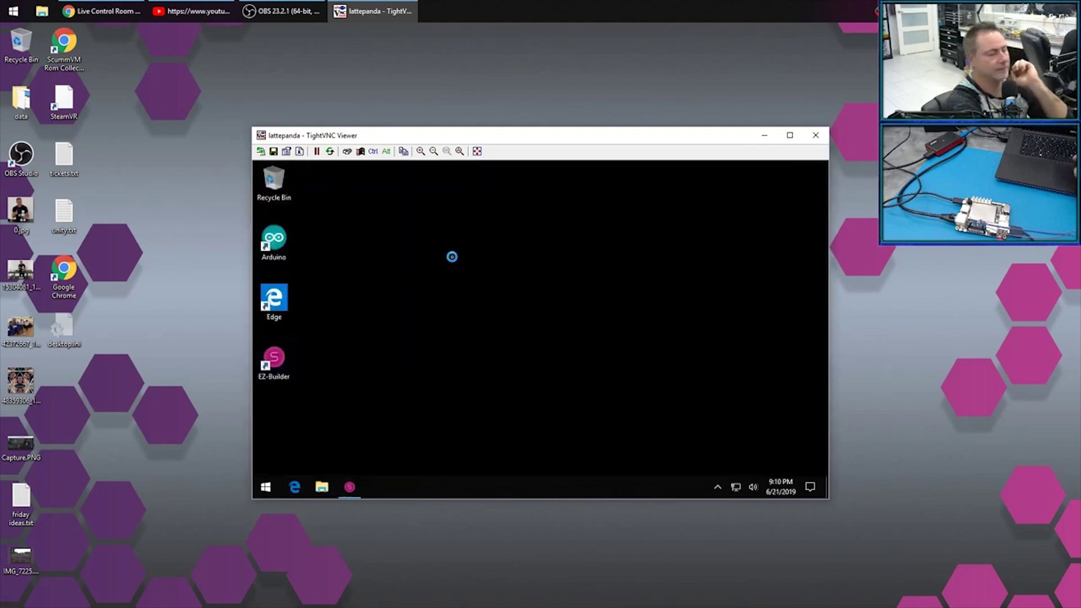
# Check Display settings, keep the resolution at 1024 × 600, and close Settings.
pyautogui.rightClick(452, 257)
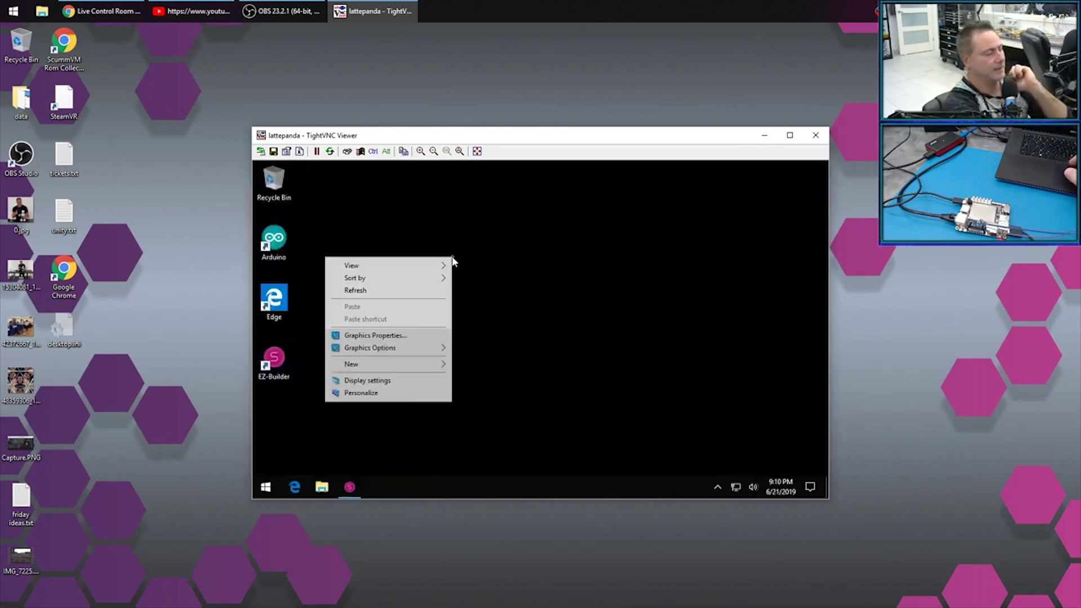
pyautogui.click(370, 381)
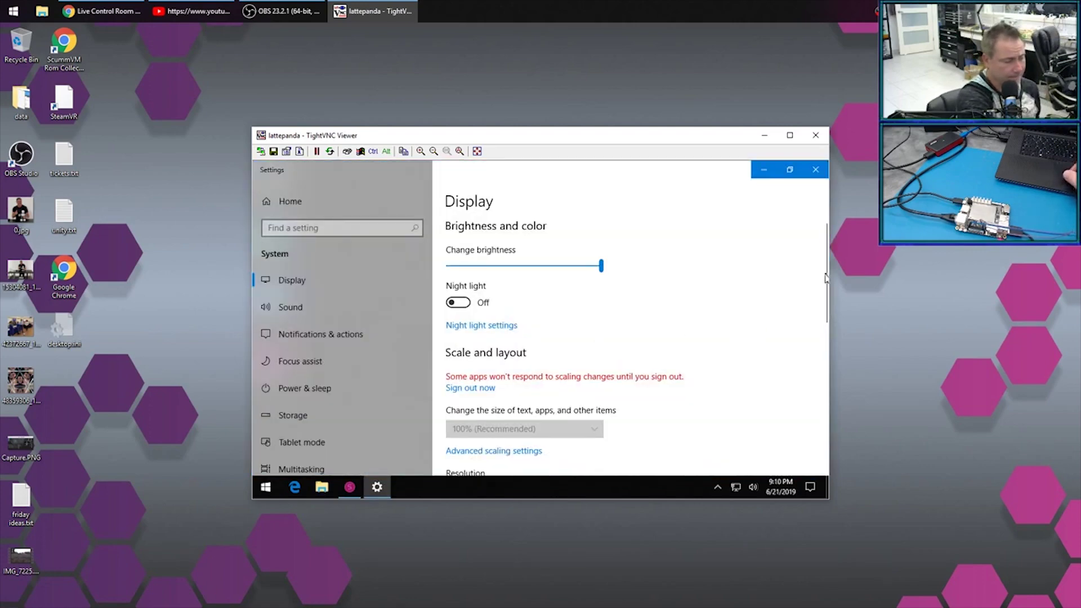
pyautogui.moveTo(825, 278); pyautogui.dragTo(825, 336)
pyautogui.click(598, 312)
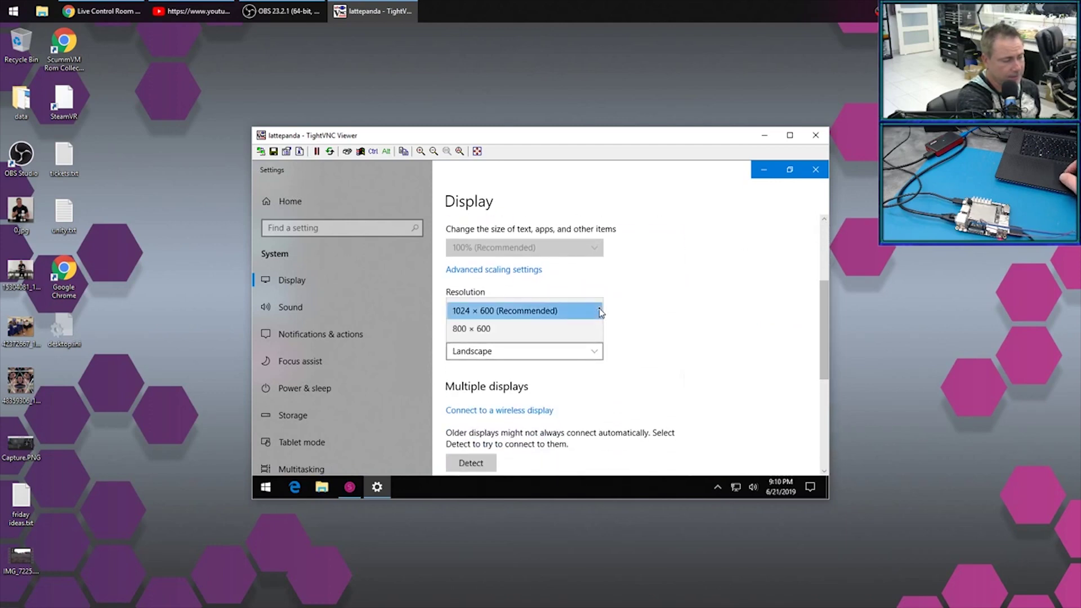
pyautogui.click(651, 301)
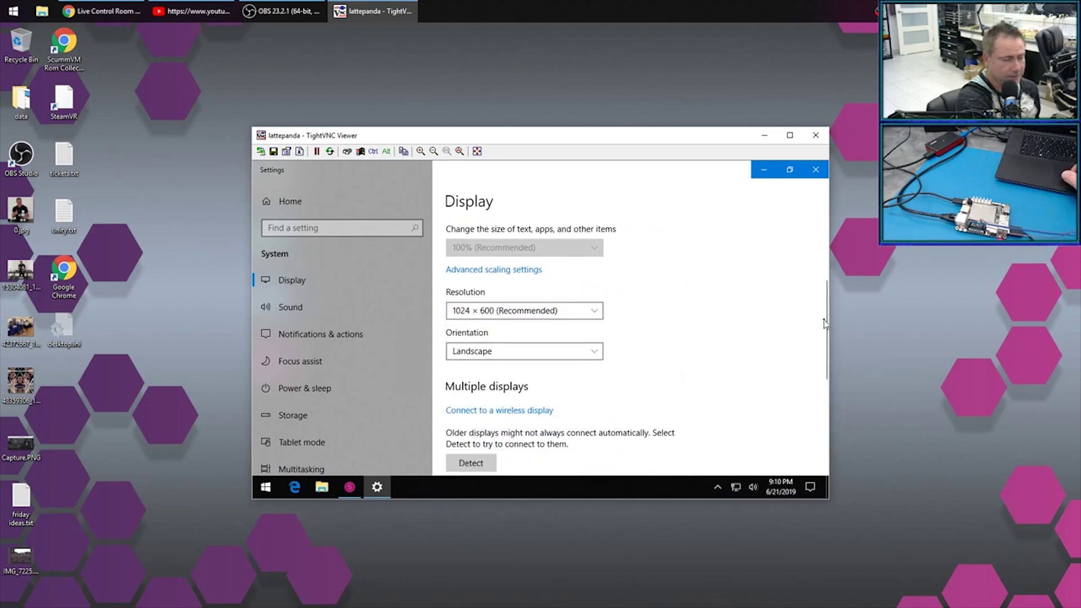
pyautogui.moveTo(824, 320)
pyautogui.mouseDown()
pyautogui.moveTo(827, 252)
pyautogui.moveTo(811, 366)
pyautogui.moveTo(810, 253)
pyautogui.moveTo(806, 316)
pyautogui.mouseUp()
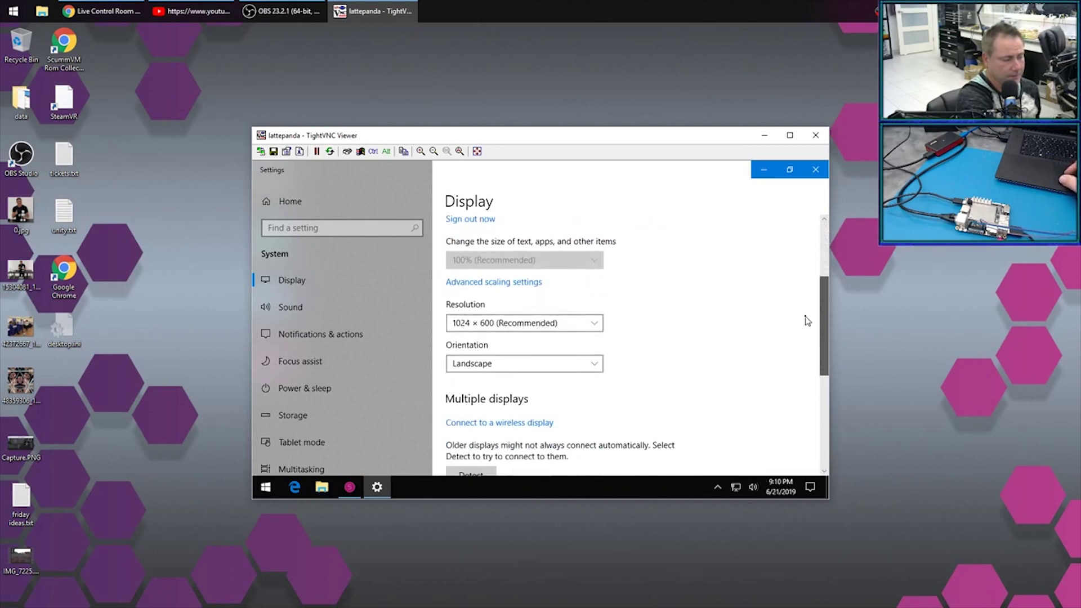
pyautogui.click(815, 172)
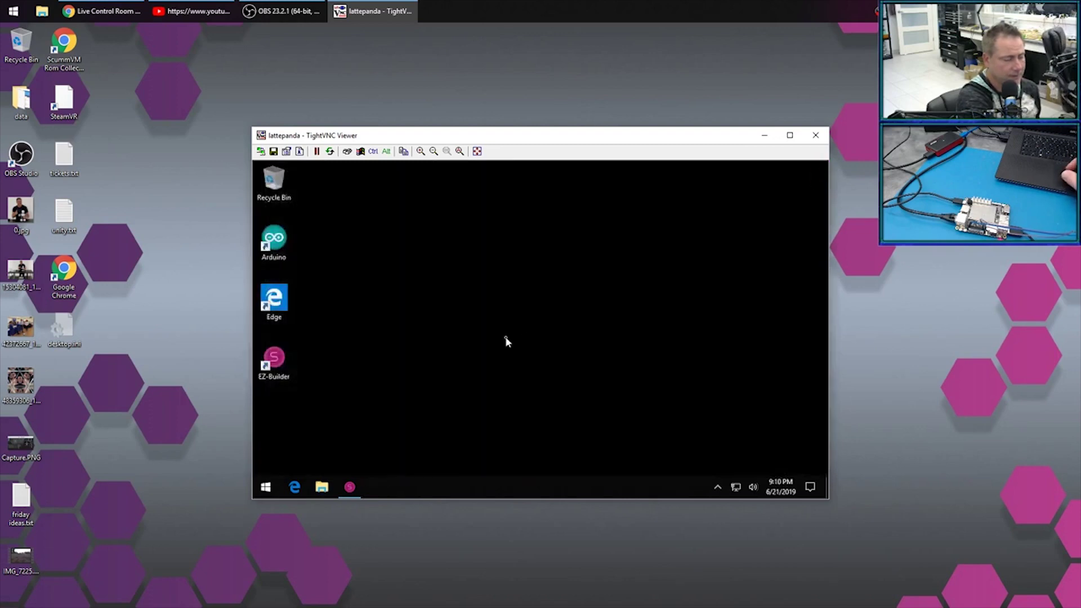
# Launch EZ-Builder and dismiss its project picker and screen resolution warning.
pyautogui.click(269, 361)
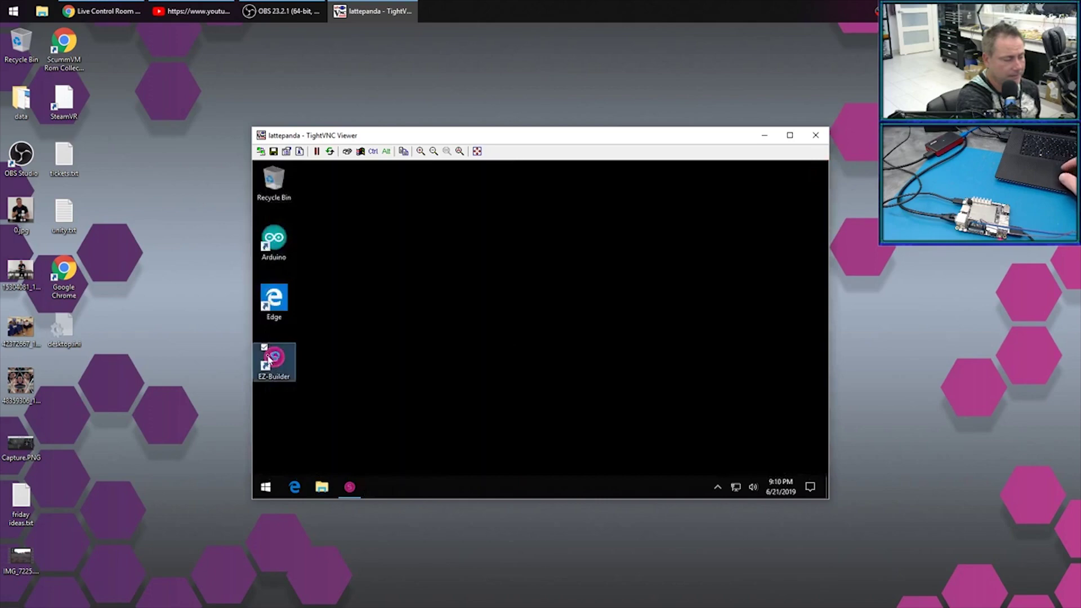
pyautogui.doubleClick(269, 361)
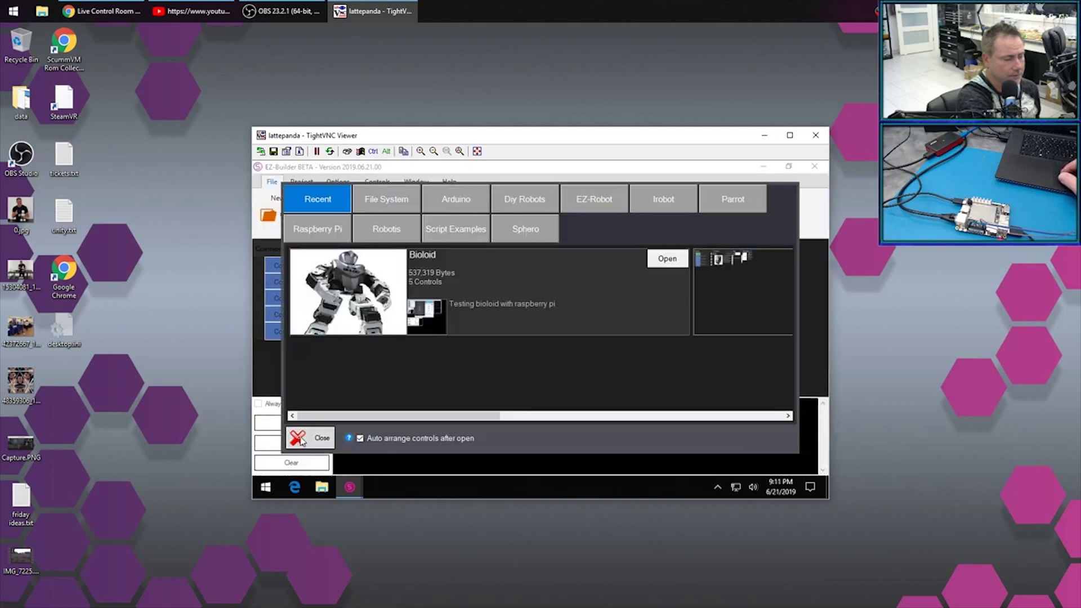
pyautogui.click(307, 438)
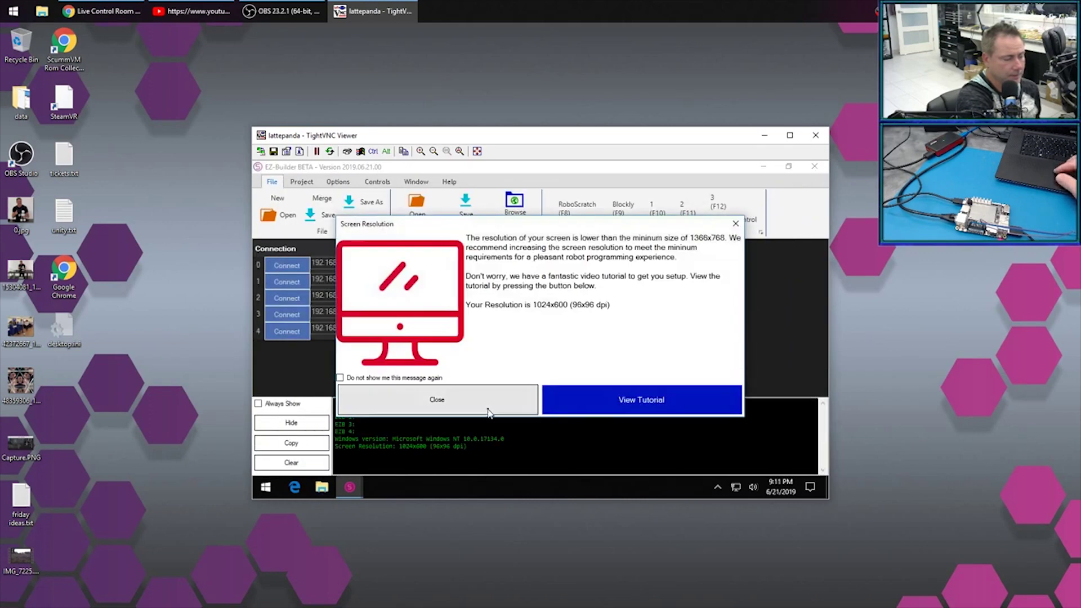
pyautogui.click(444, 399)
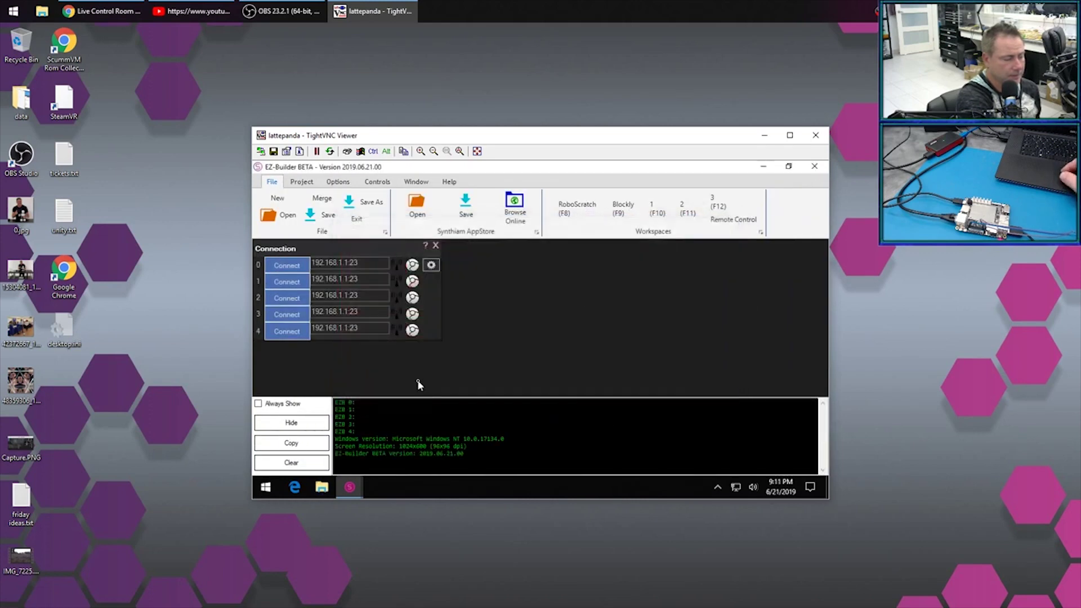
# Minimize and restore the EZ-Builder window, then bring up its Open project dialog.
pyautogui.click(816, 166)
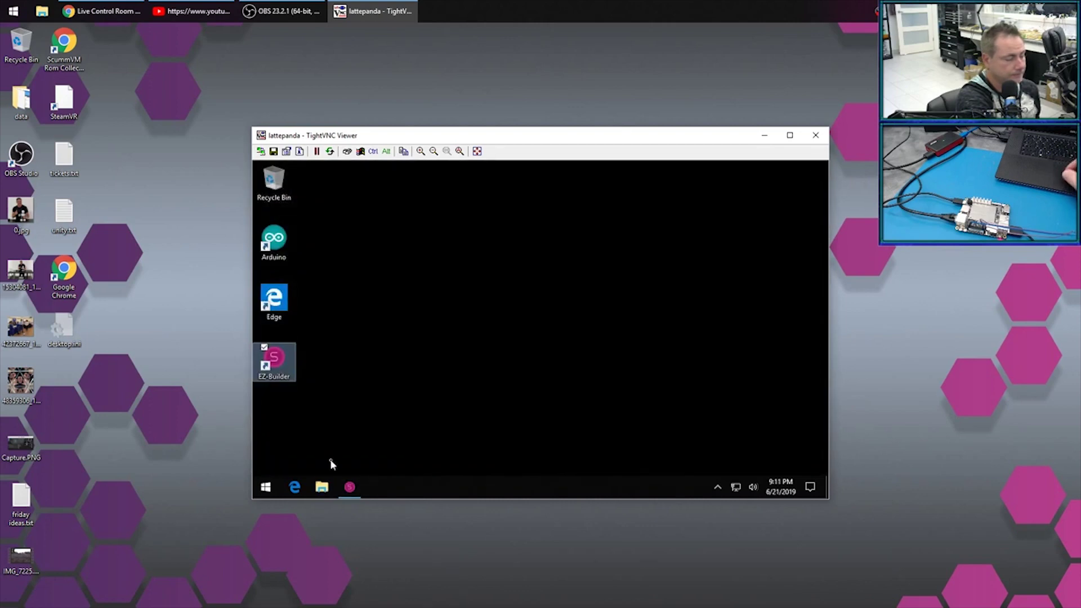
pyautogui.click(350, 486)
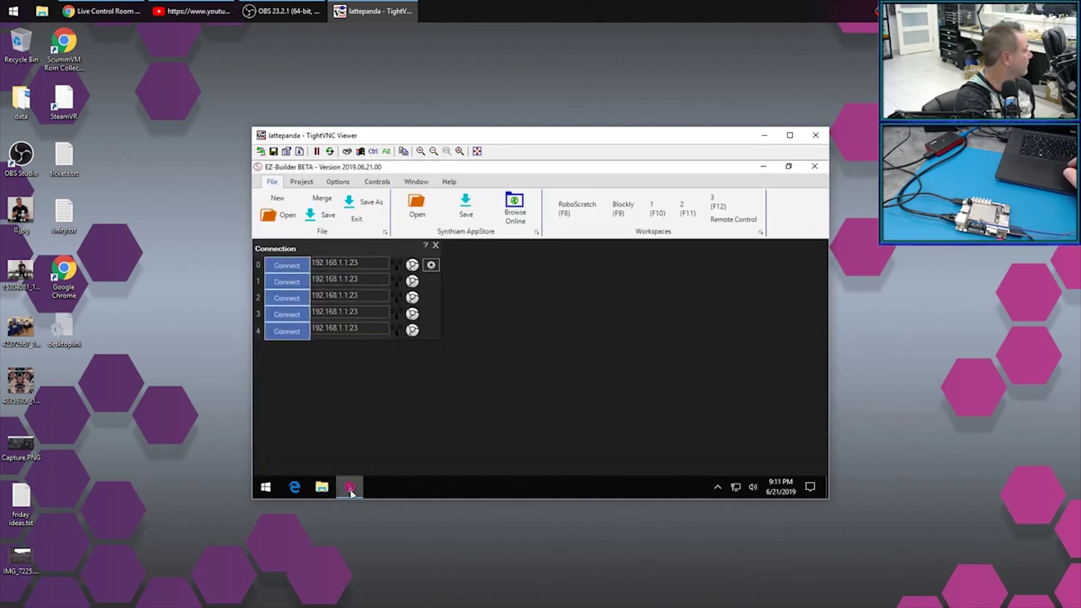
pyautogui.click(350, 490)
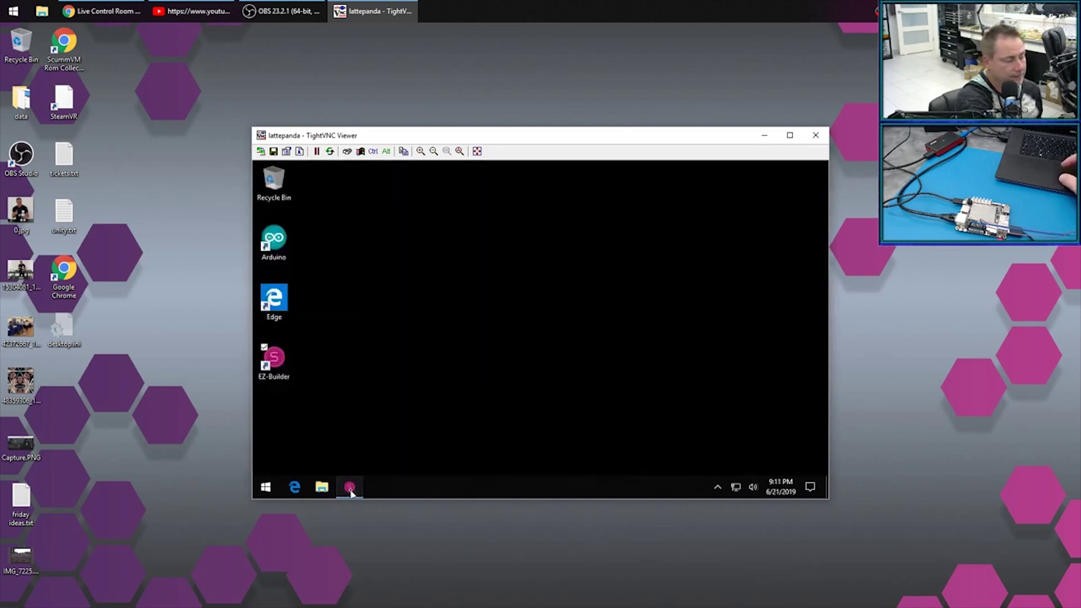
pyautogui.click(349, 490)
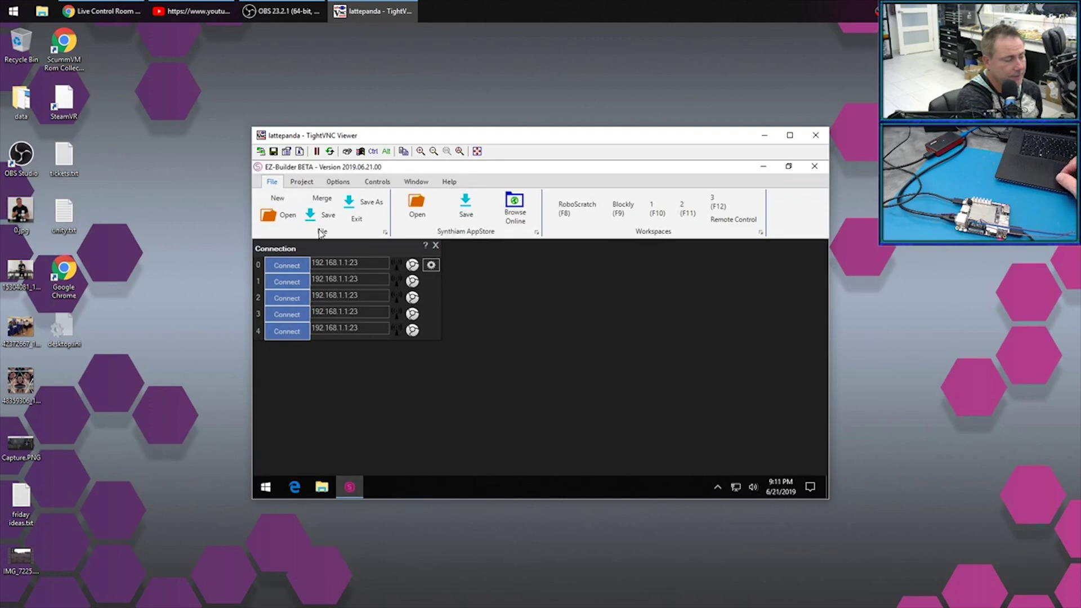
pyautogui.click(288, 217)
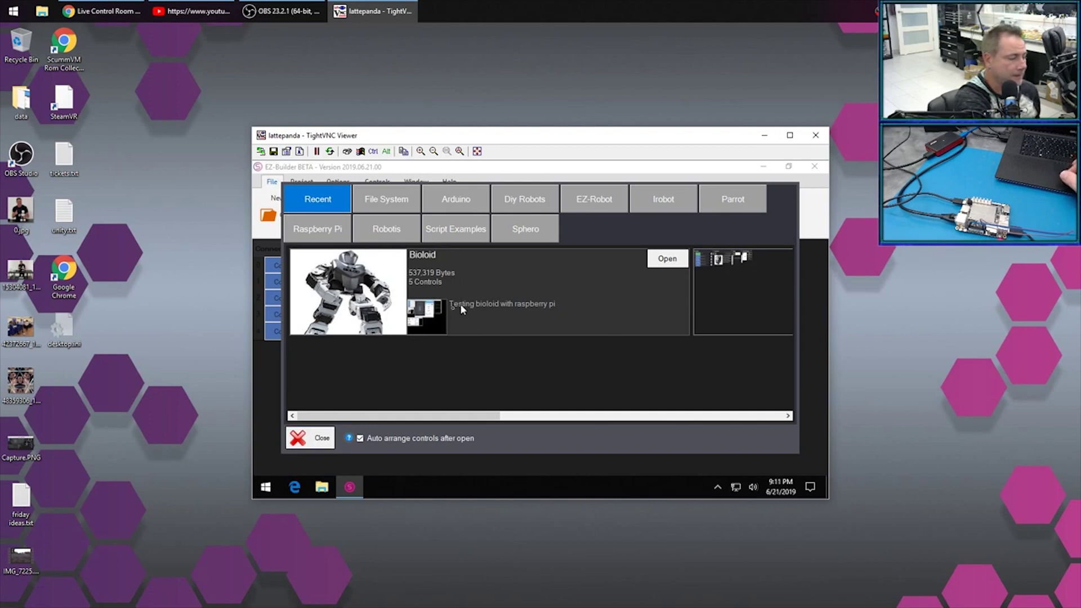
# Open the Bioloid project, collapse its debug log, and scroll back to the Connection and Camera panels.
pyautogui.doubleClick(388, 313)
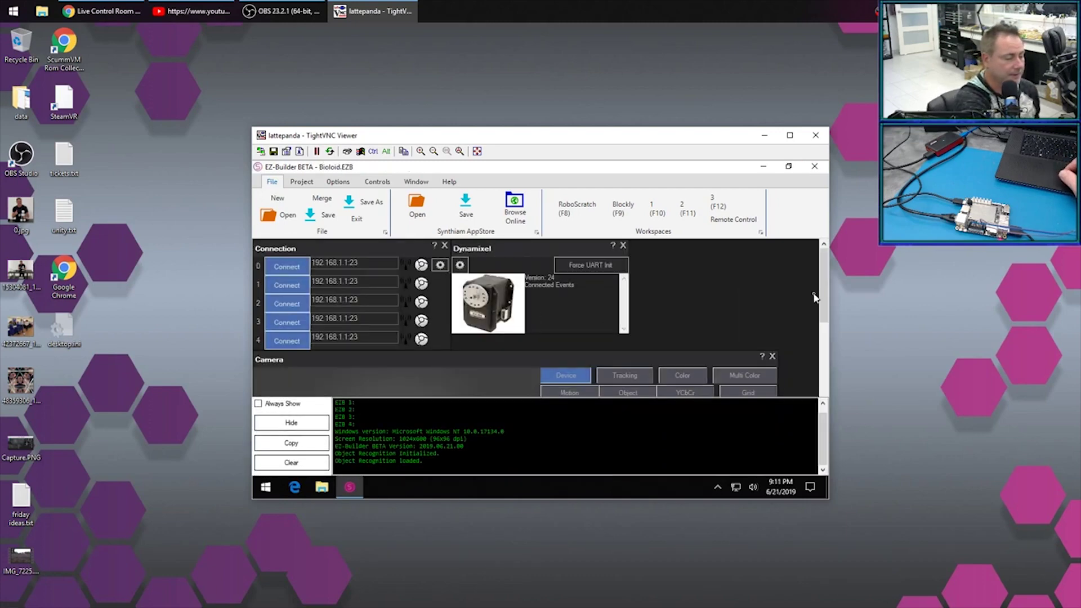
pyautogui.scroll(-5, 814, 297)
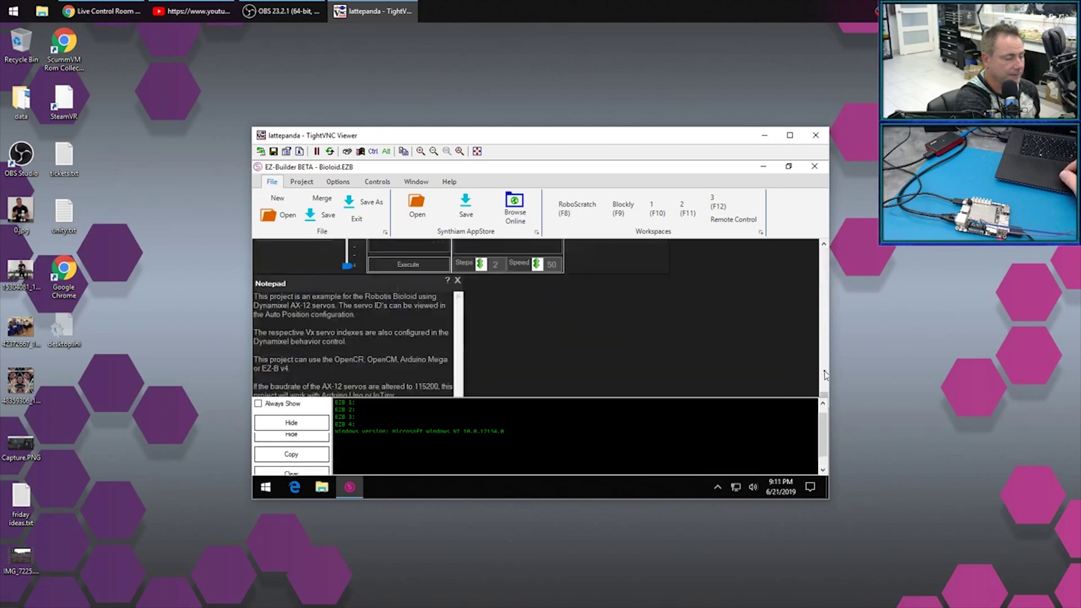
pyautogui.moveTo(823, 339); pyautogui.dragTo(823, 402)
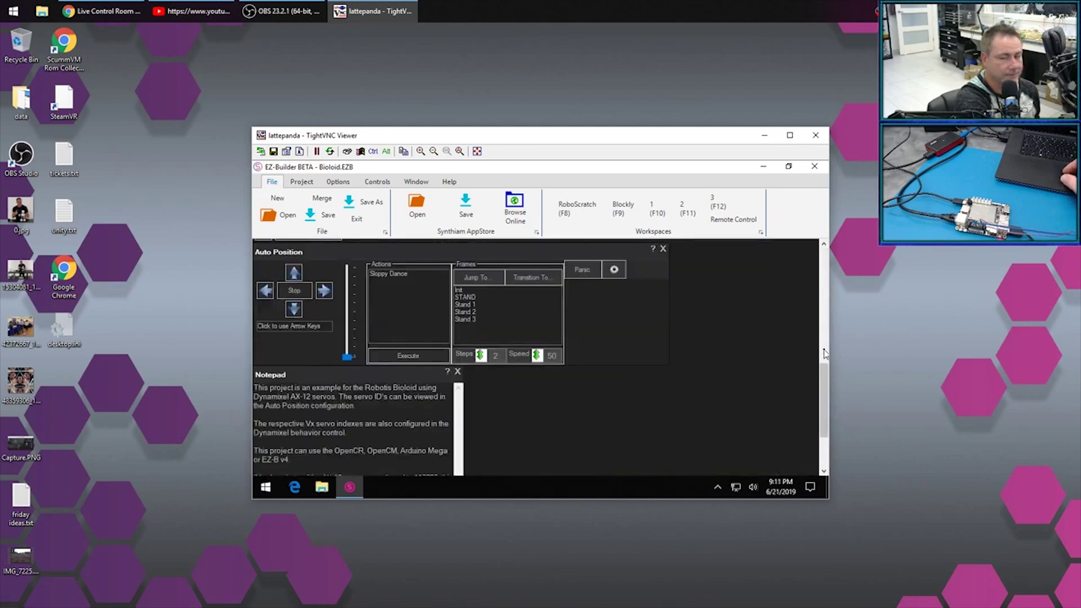
pyautogui.click(825, 274)
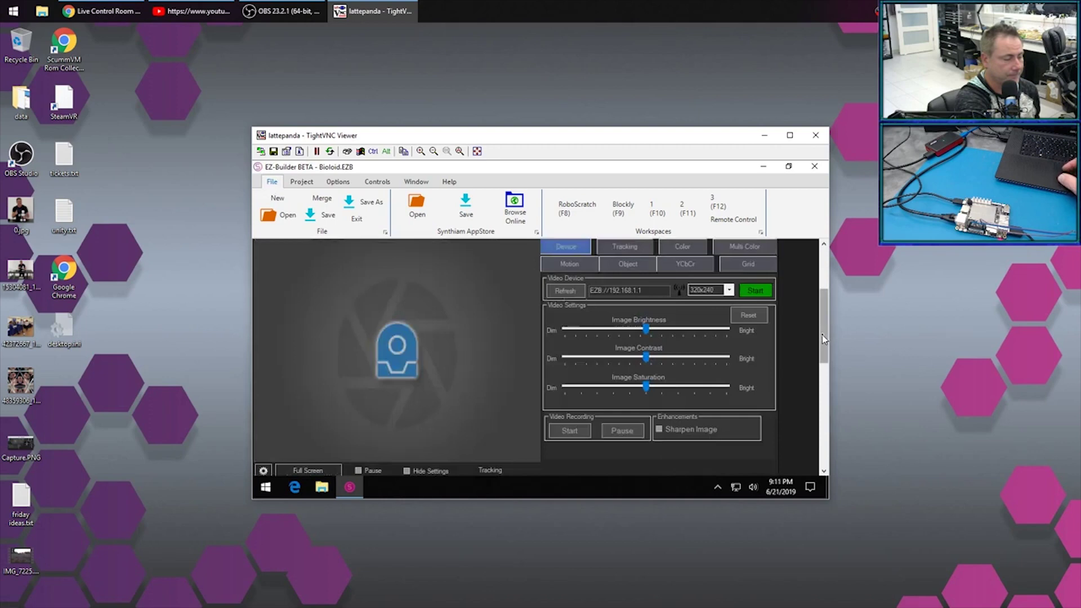
pyautogui.moveTo(825, 327); pyautogui.dragTo(824, 290)
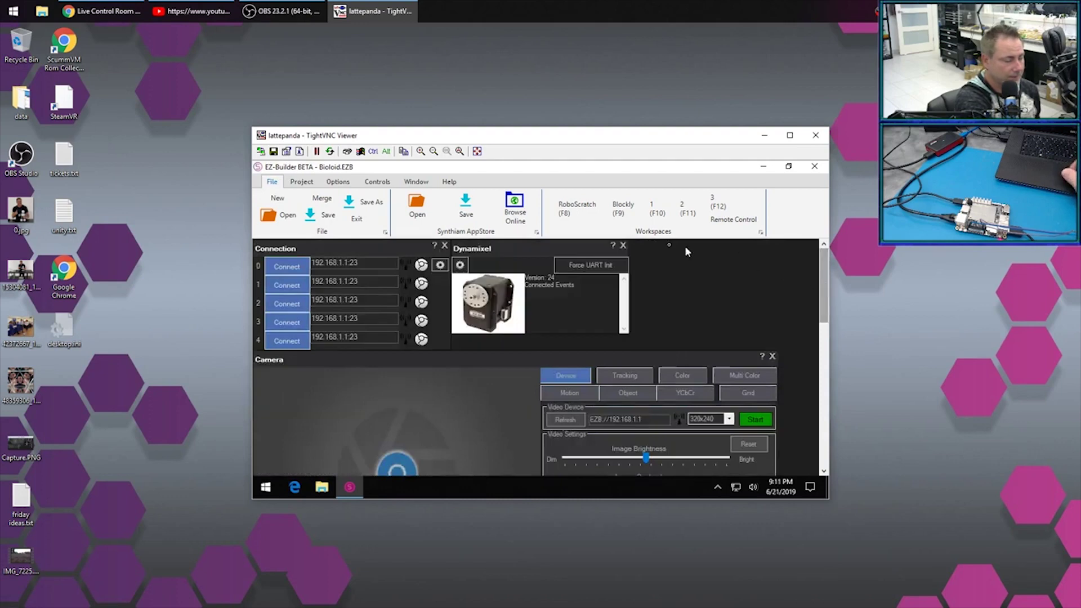
# Open the JD example from the EZ-Robot projects tab and sync its 3D bit library.
pyautogui.click(283, 220)
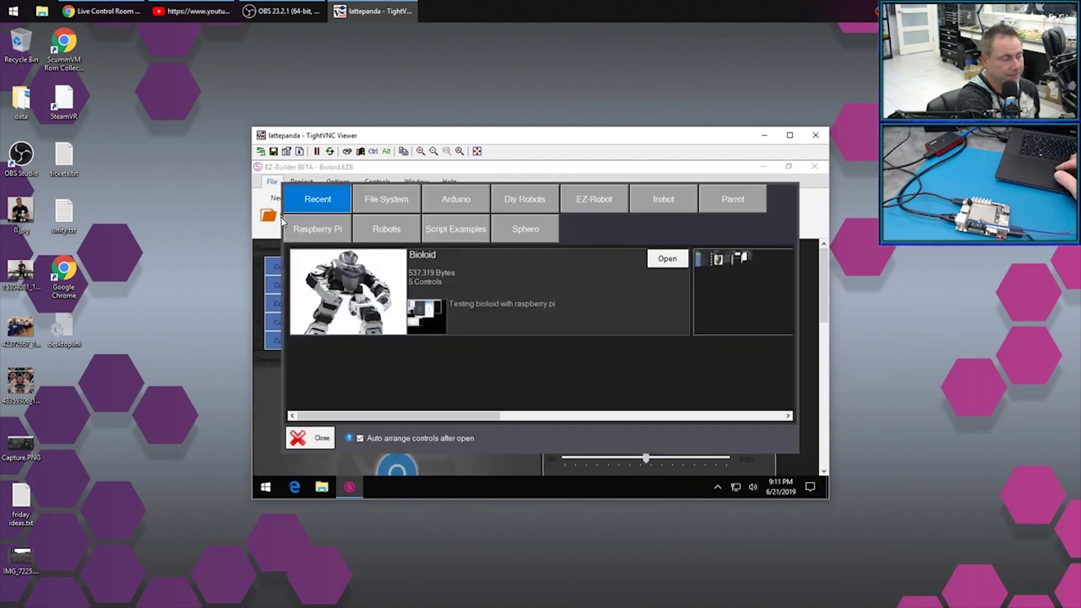
pyautogui.click(594, 203)
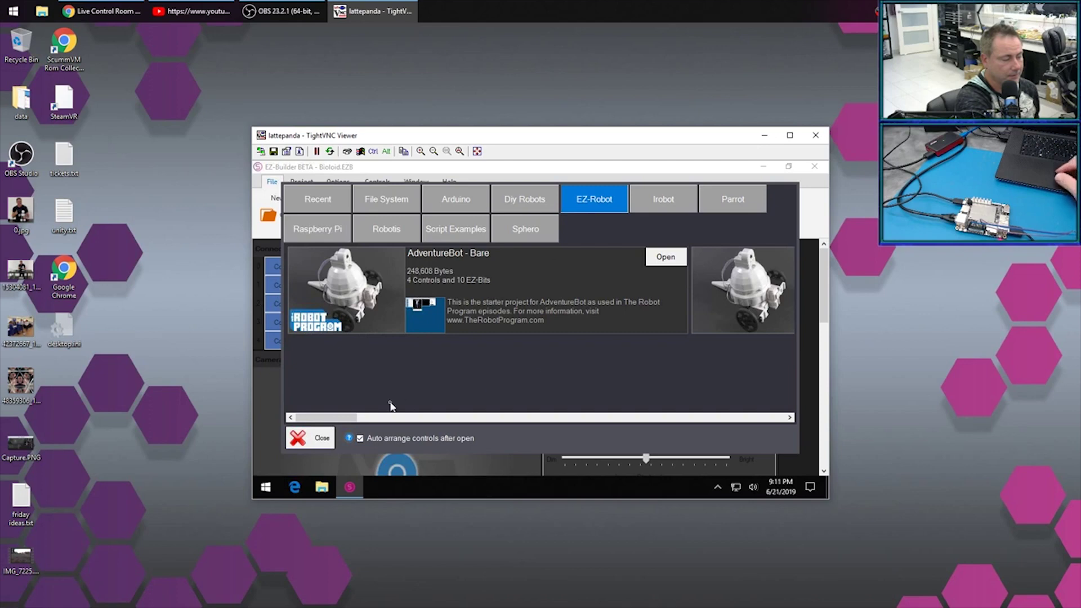
pyautogui.moveTo(325, 424); pyautogui.dragTo(502, 421)
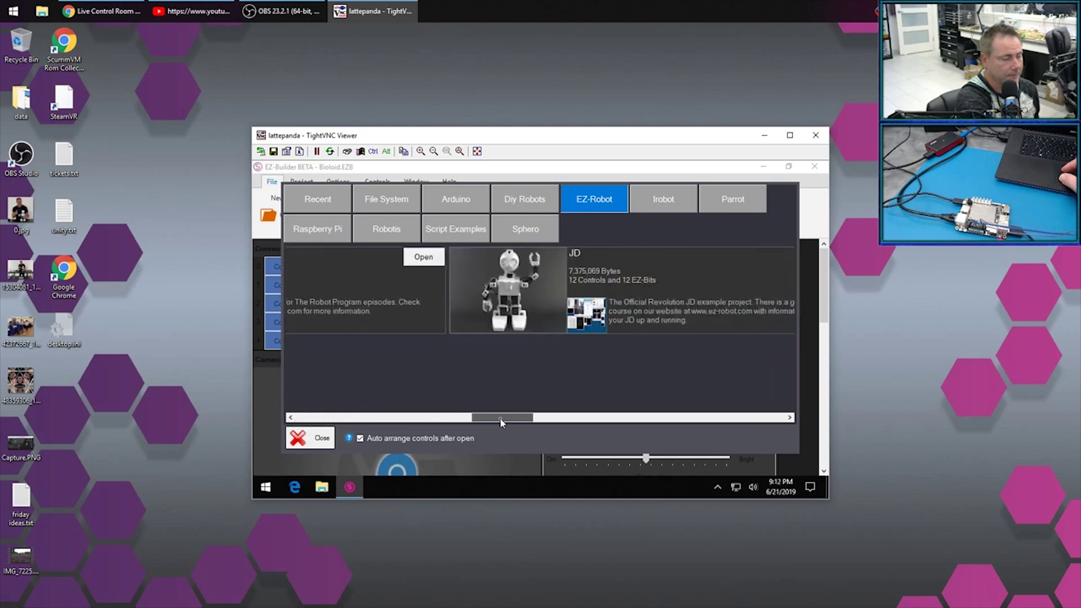
pyautogui.doubleClick(528, 307)
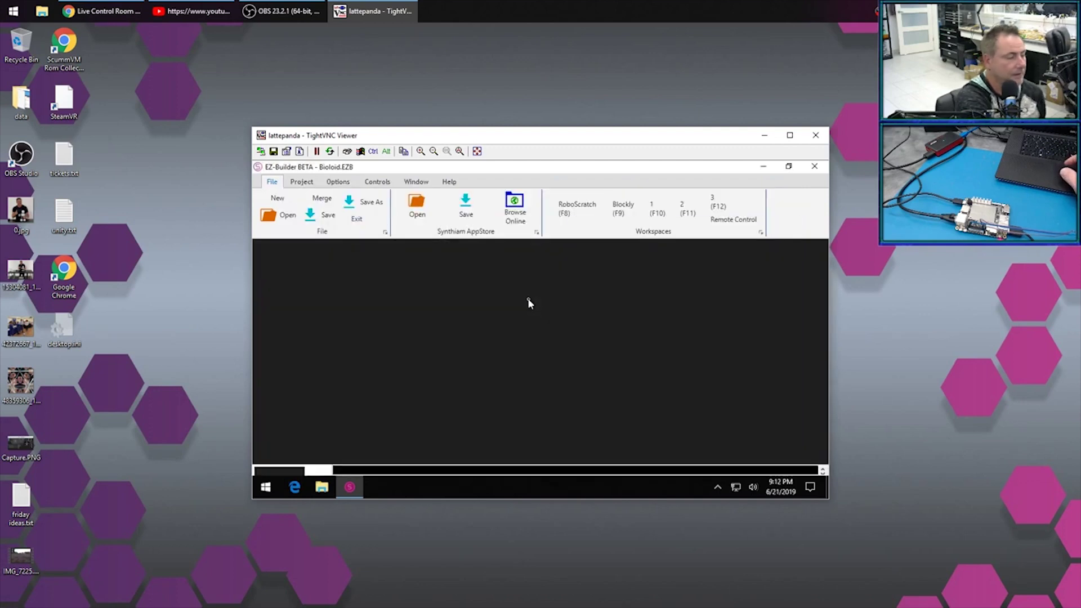
pyautogui.click(510, 349)
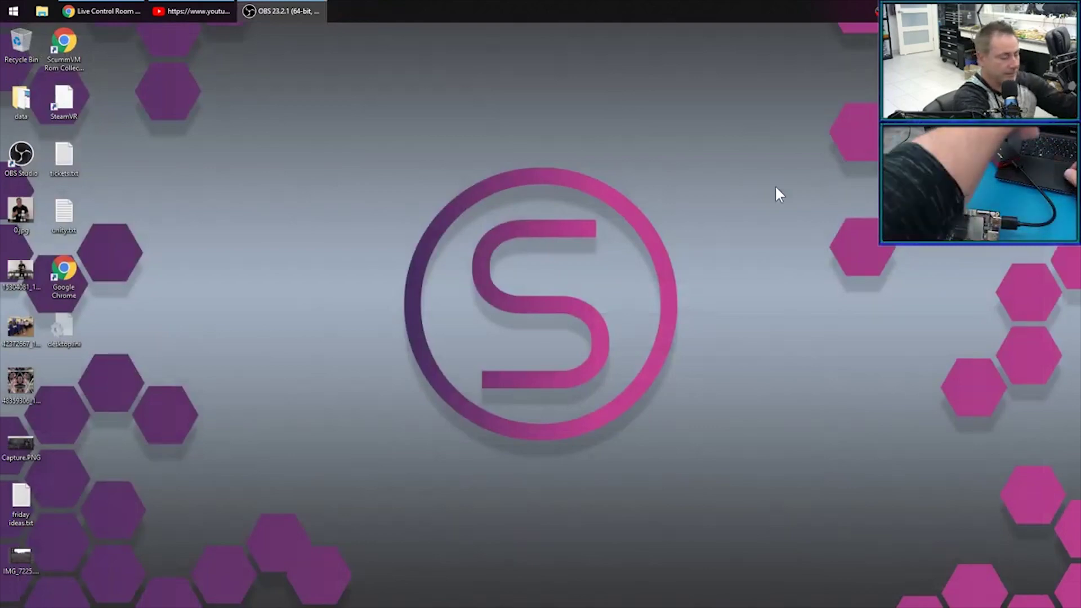
# Relaunch TightVNC Viewer by searching 'tight' and accept opening the assembly instructions.
pyautogui.press('super')
pyautogui.write('tight')
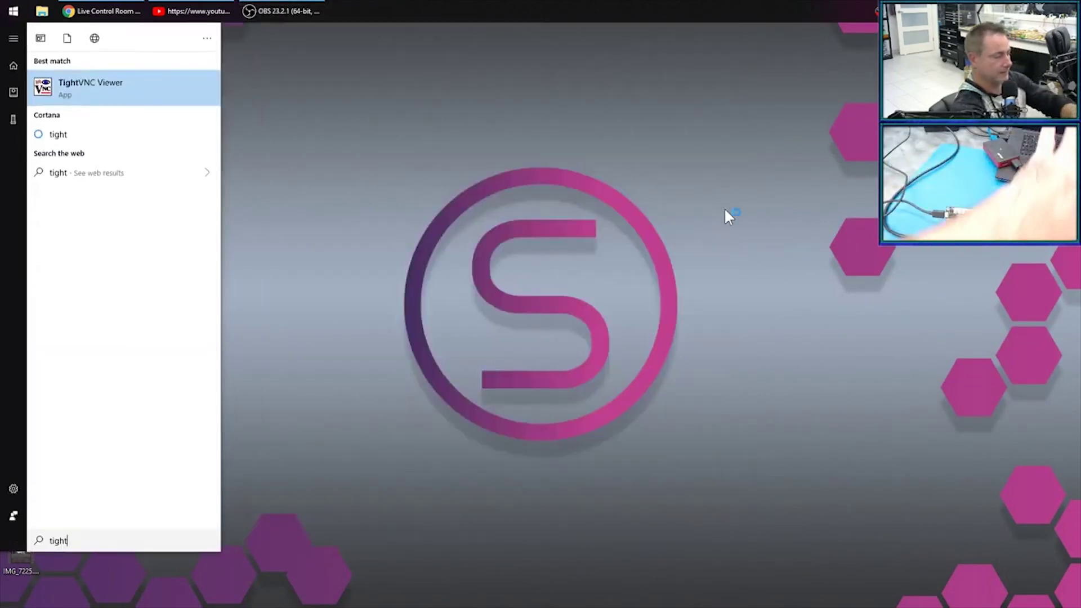
pyautogui.press('Return')
pyautogui.press('Return')
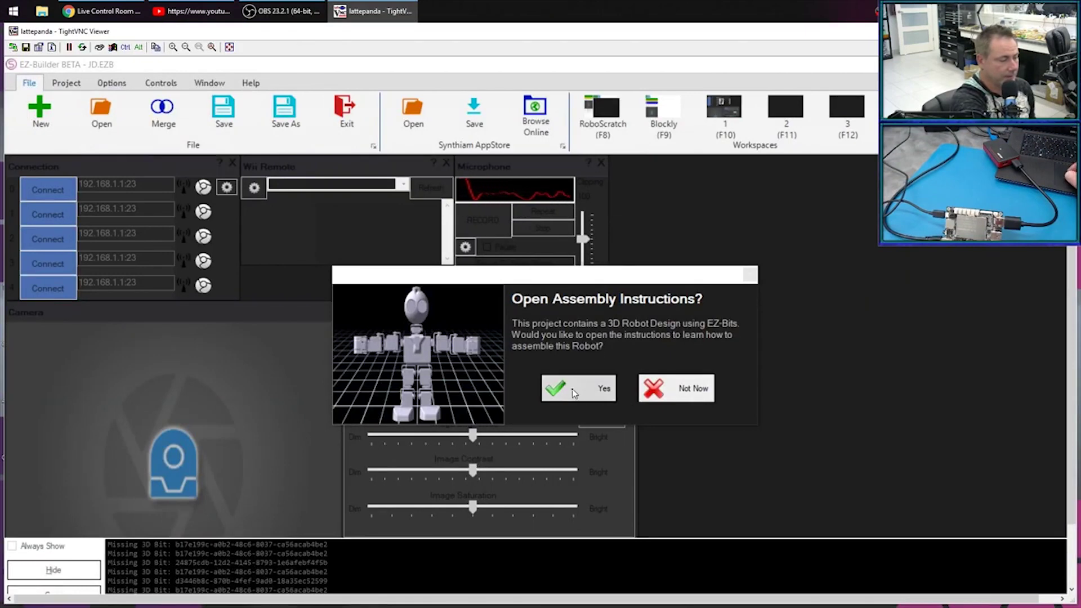
pyautogui.click(574, 393)
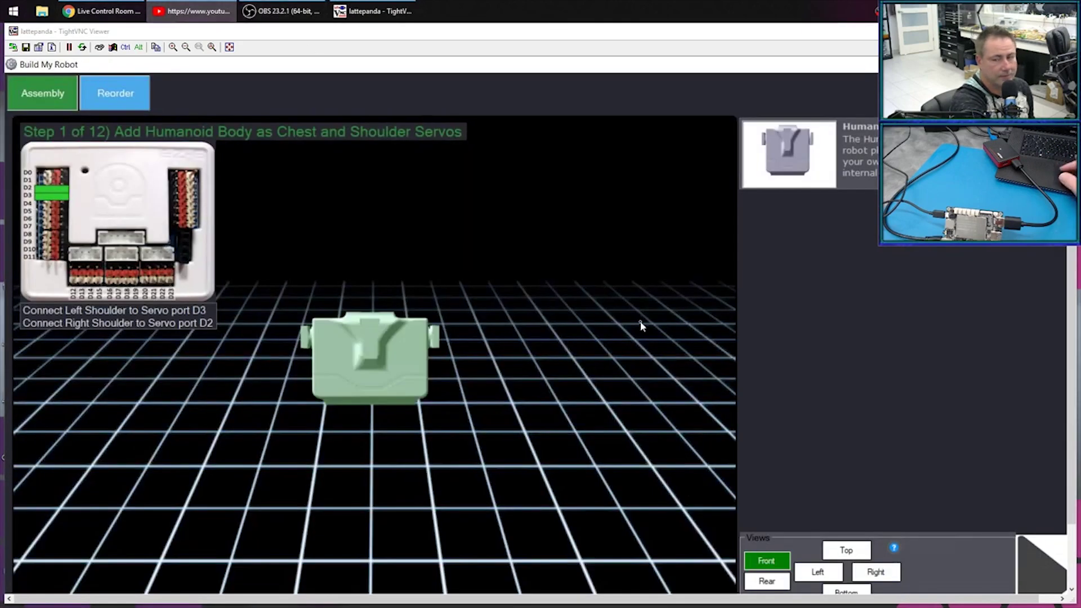
# Advance the assembly through the arm steps to step 7, the right forearm, in full-screen view.
pyautogui.click(1029, 574)
pyautogui.click(1029, 575)
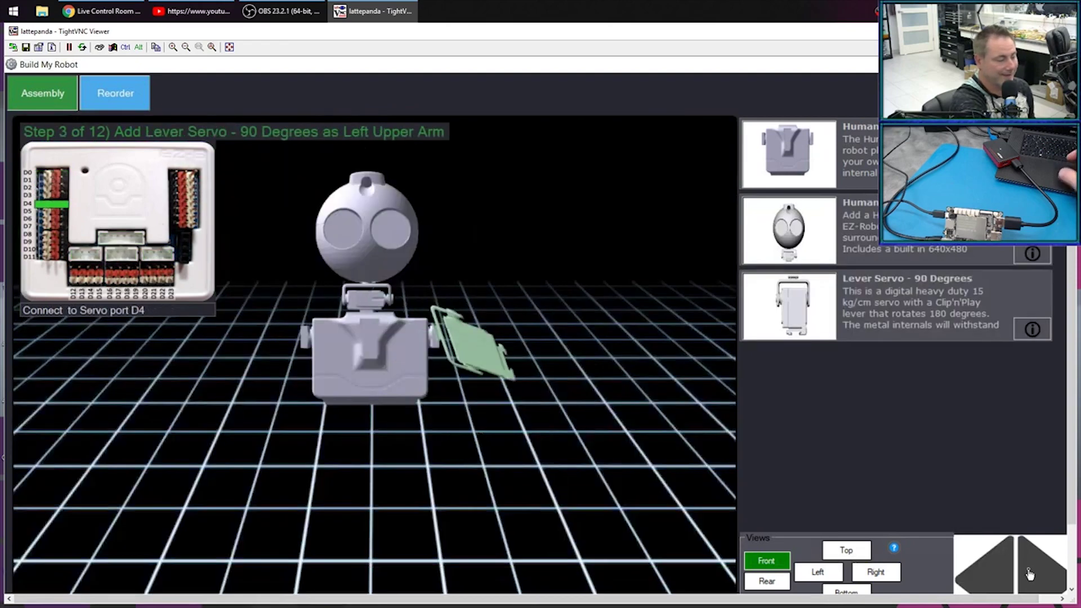
pyautogui.click(1029, 575)
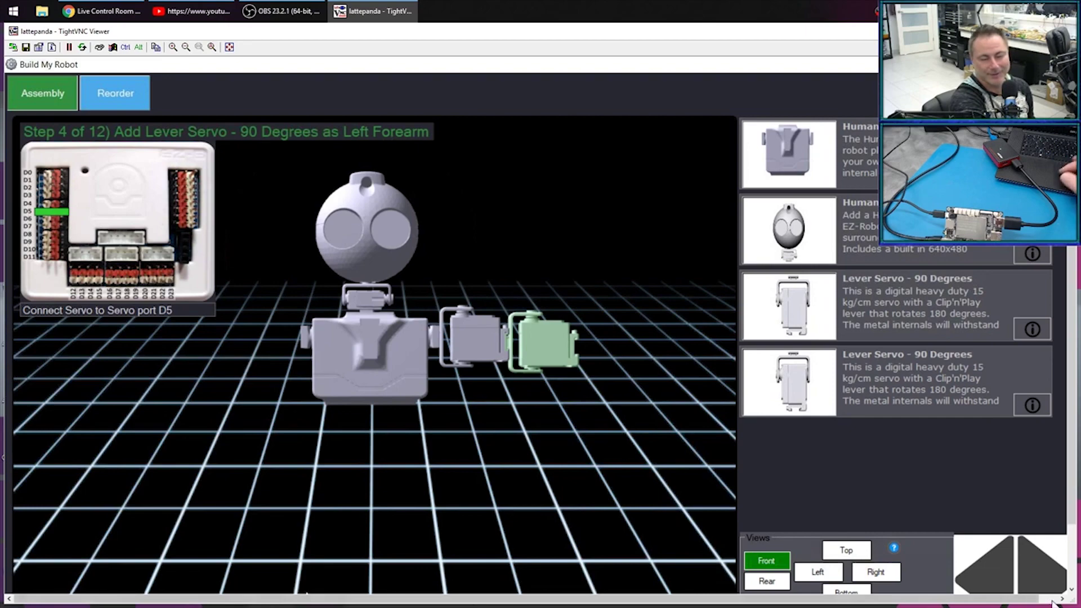
pyautogui.hotkey('ctrl', 'alt', 'shift', 'f')
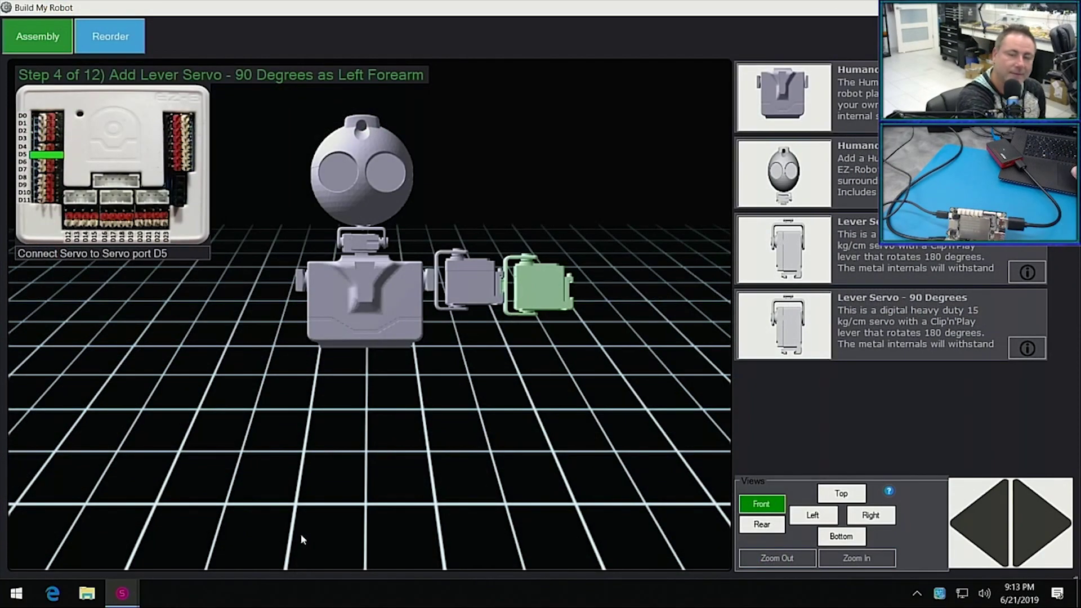
pyautogui.click(1036, 515)
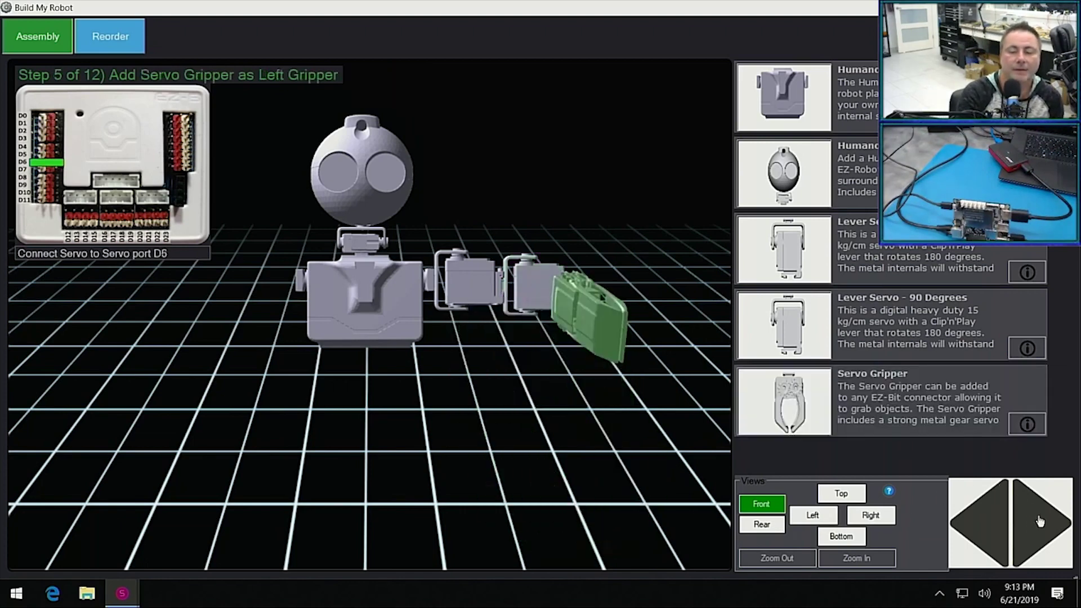
pyautogui.click(1039, 522)
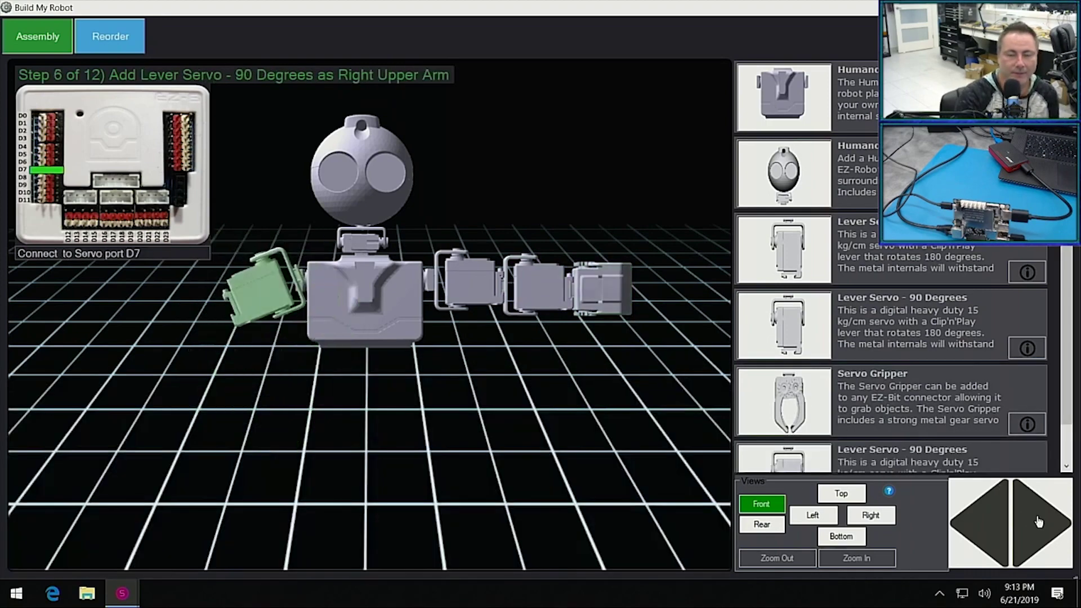
pyautogui.click(1038, 522)
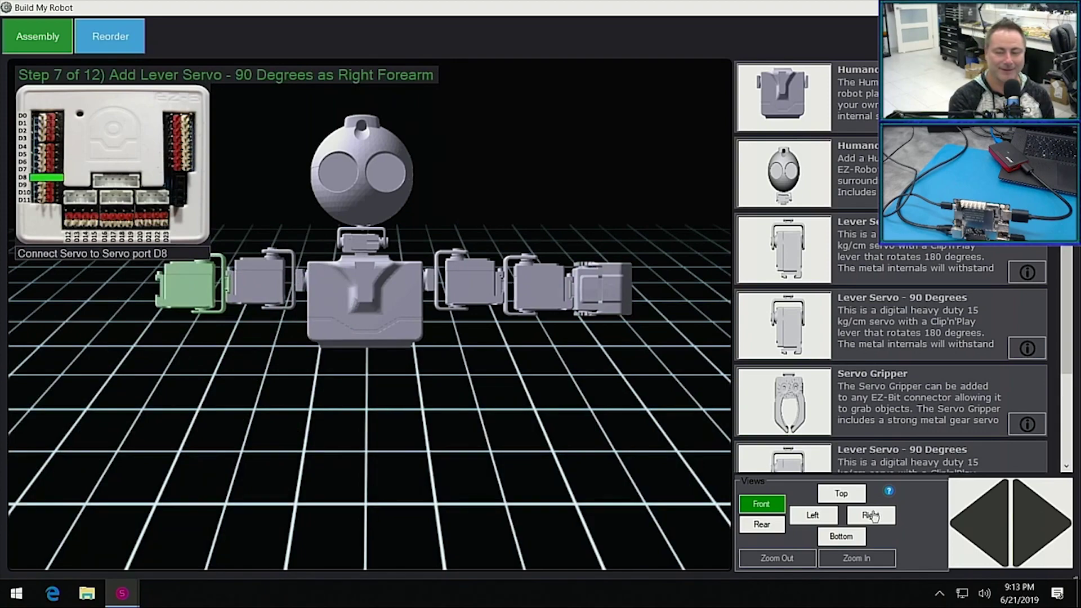
# Add the right gripper and left upper leg (steps 8–9), checking right, left and top views.
pyautogui.click(854, 509)
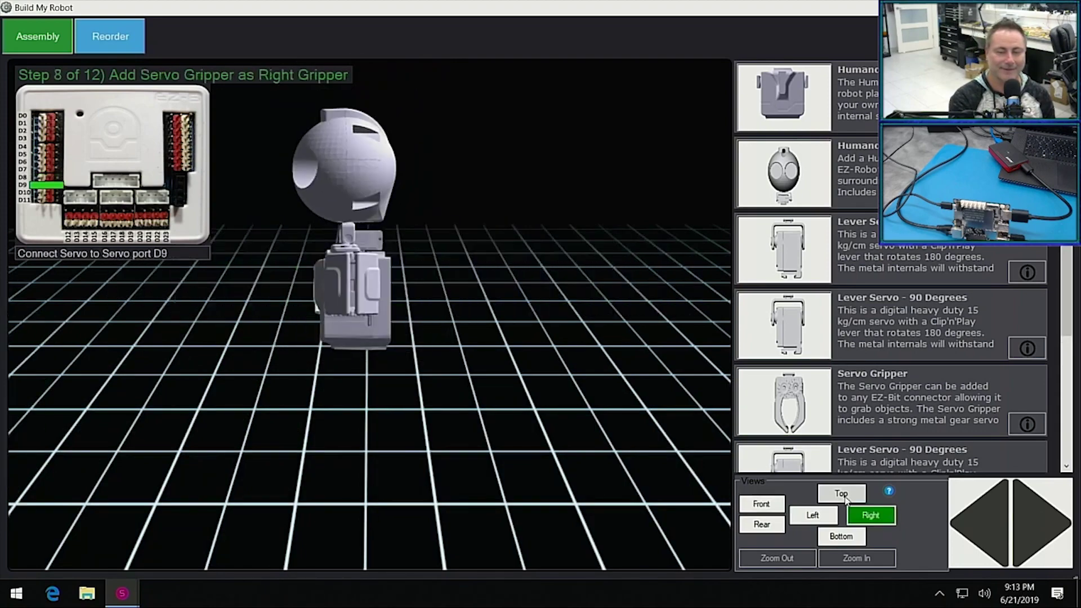
pyautogui.click(844, 497)
pyautogui.click(800, 518)
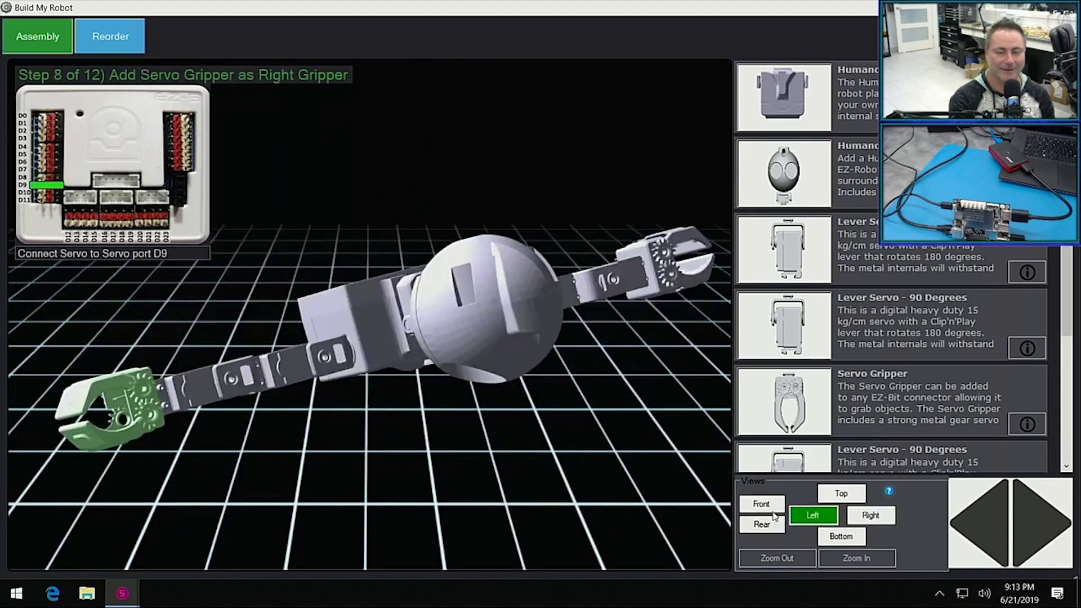
pyautogui.click(761, 504)
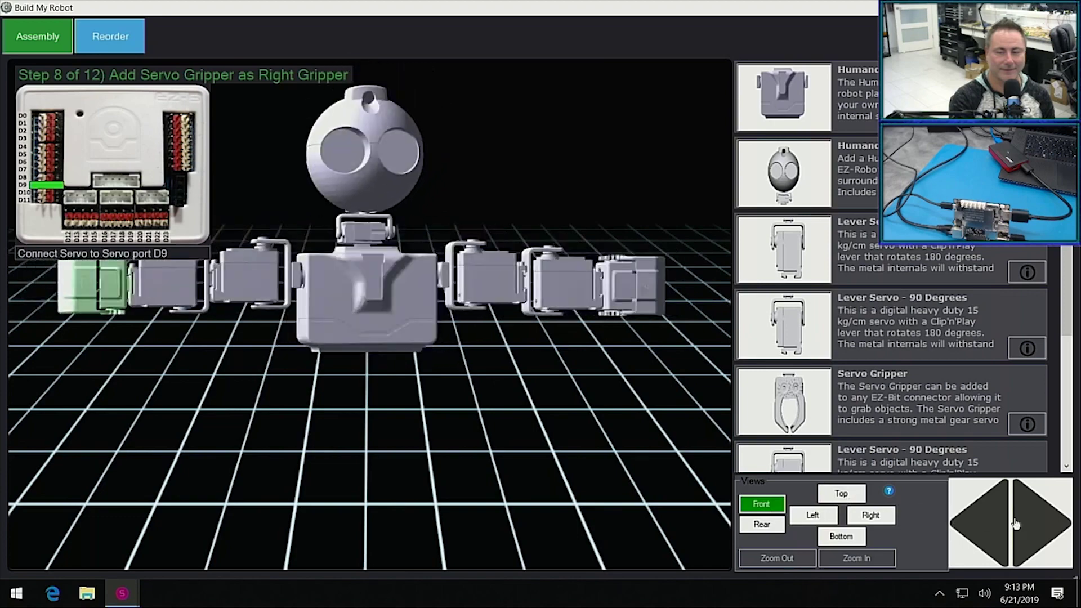
pyautogui.click(855, 512)
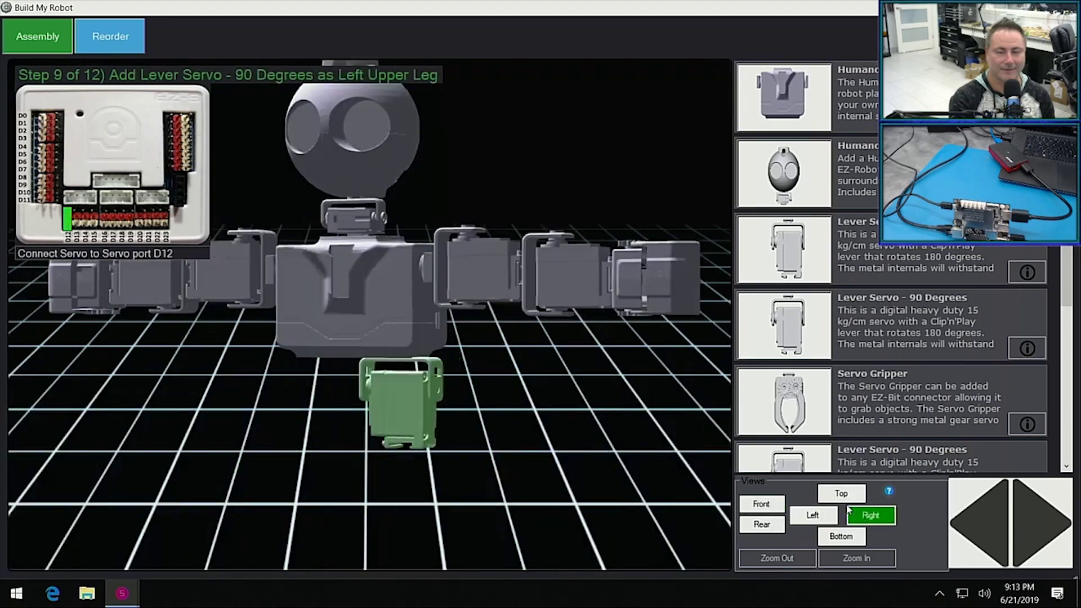
pyautogui.click(840, 497)
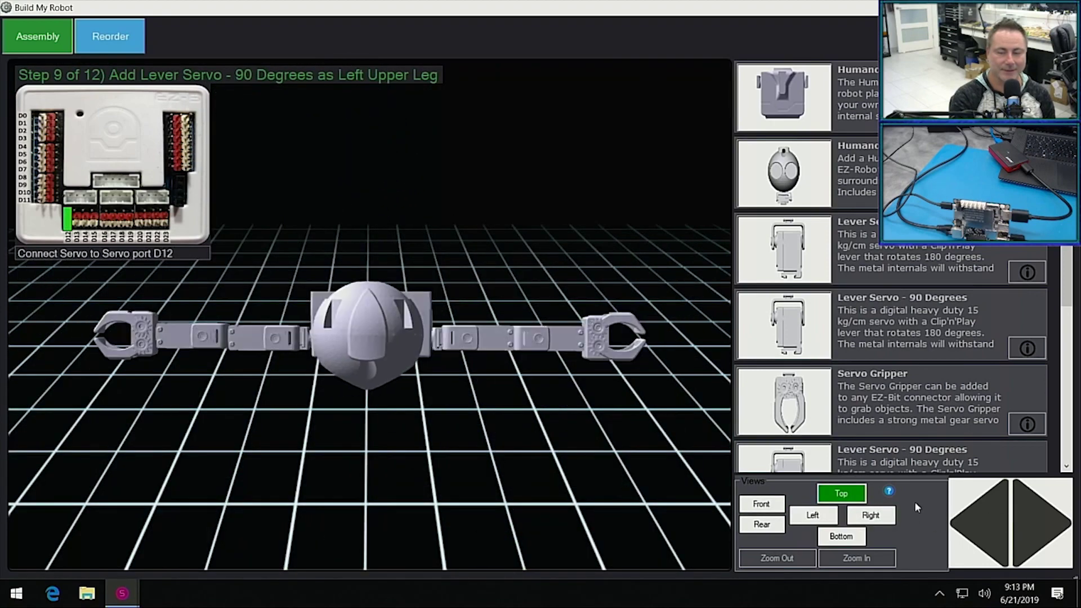
pyautogui.click(774, 503)
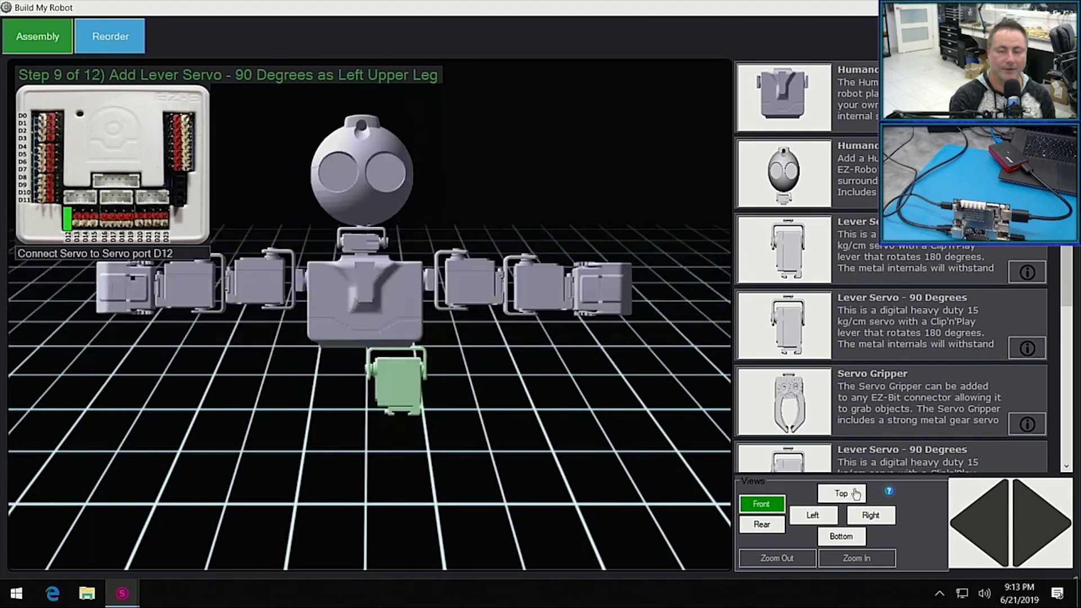
# Advance to the next leg step and inspect the robot from the side and above.
pyautogui.click(867, 517)
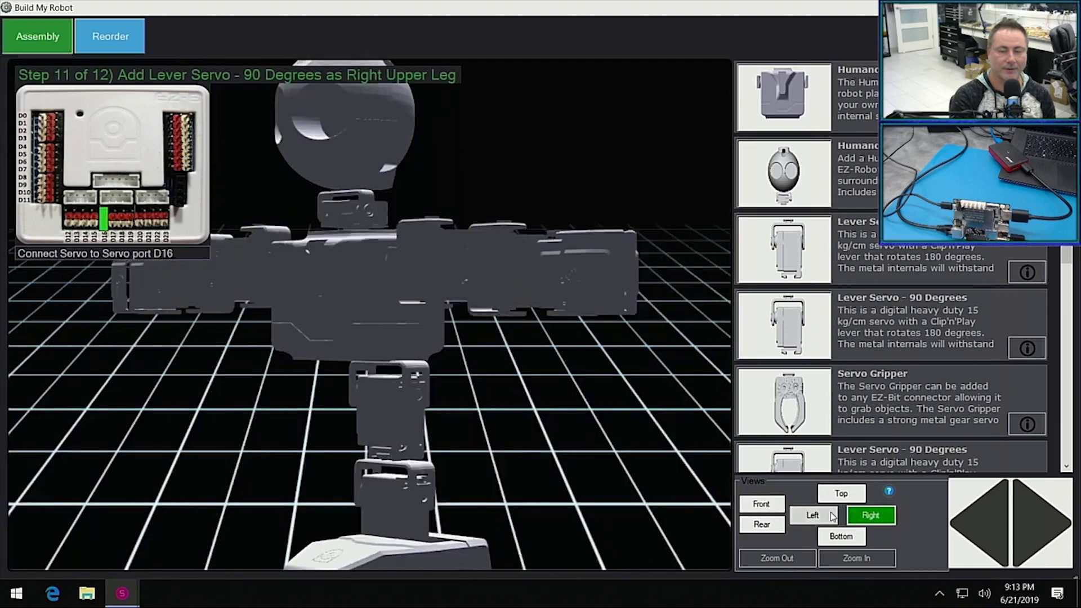
pyautogui.click(813, 515)
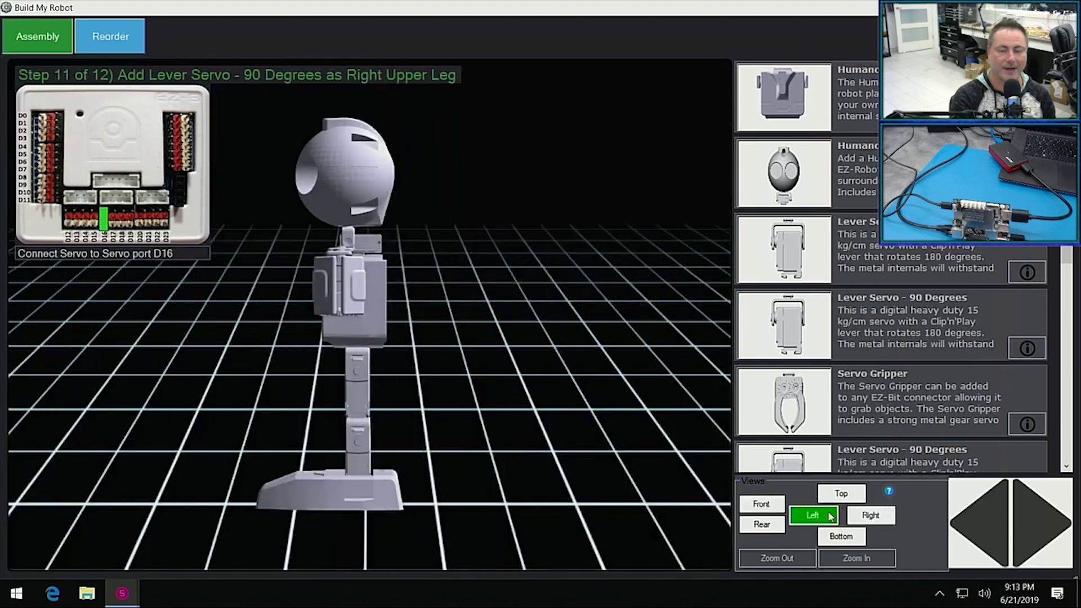
pyautogui.click(834, 495)
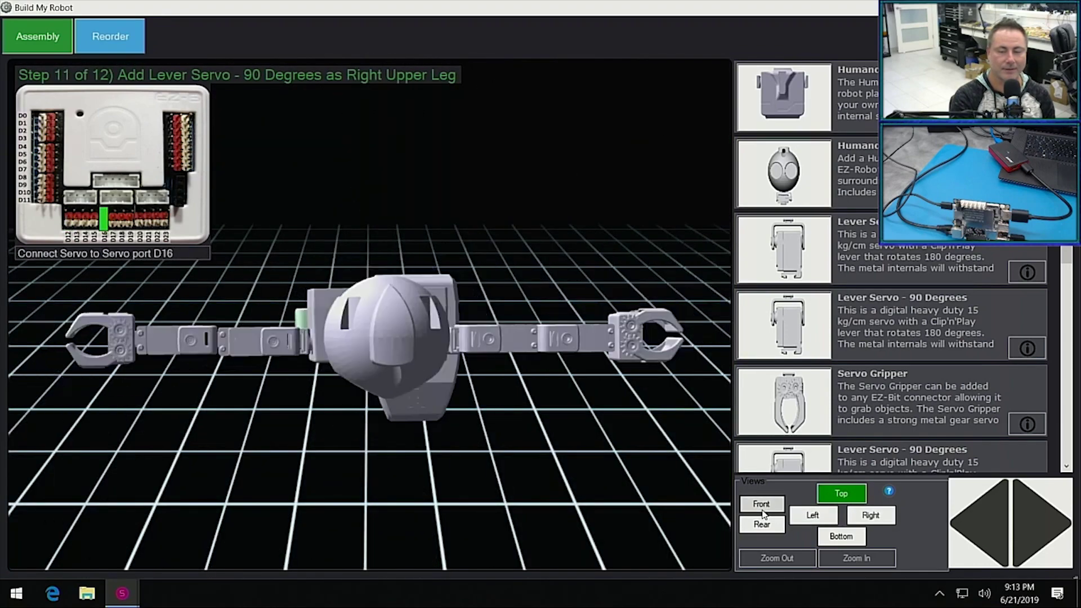
pyautogui.click(763, 506)
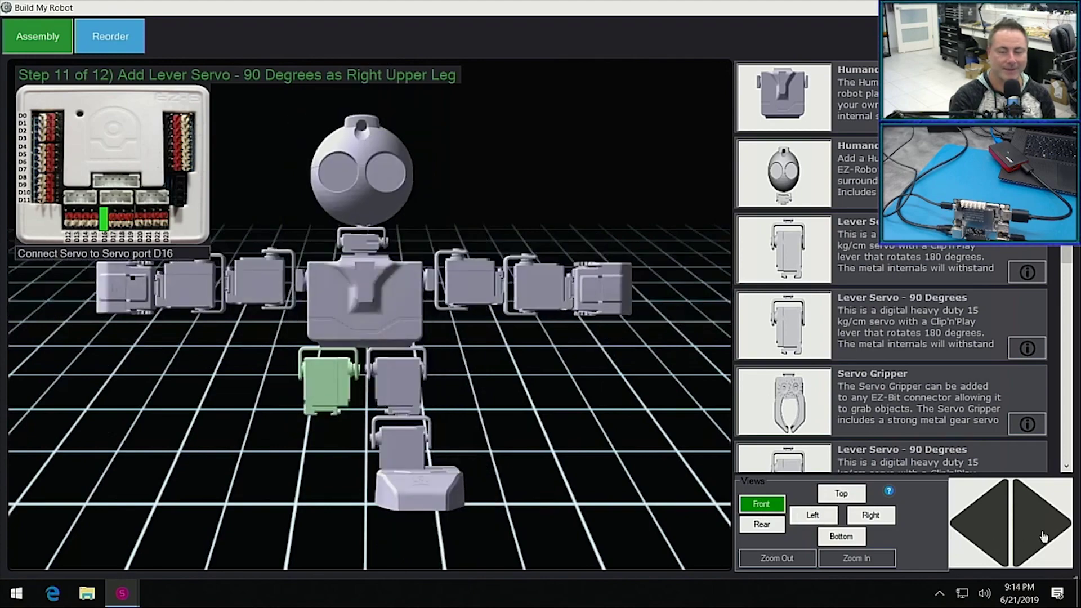
# Add the right foot at step 12, check right and left views, then complete the build.
pyautogui.click(1042, 534)
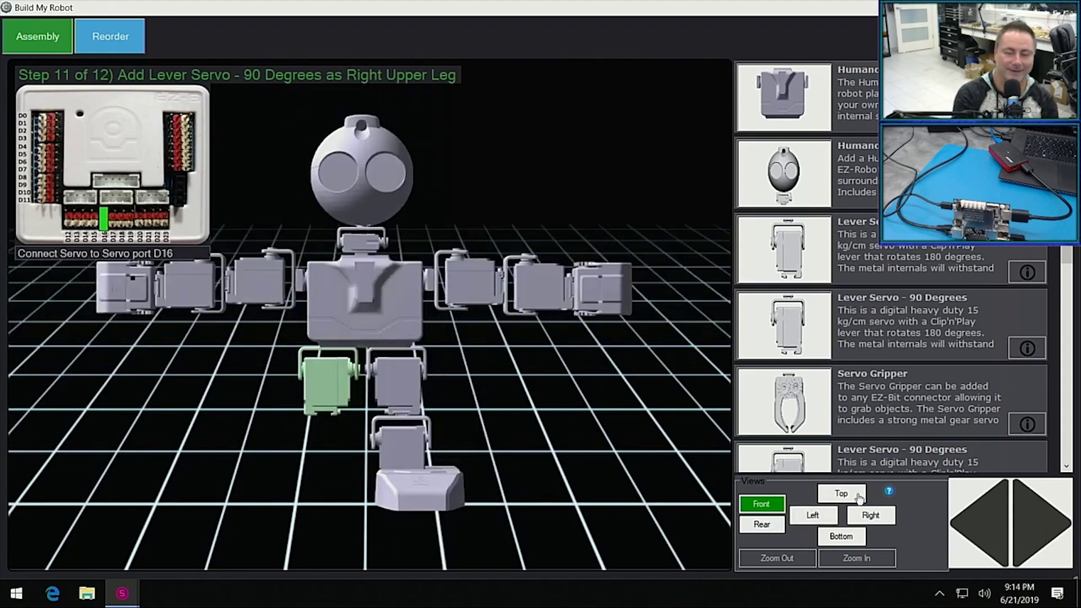
pyautogui.click(859, 497)
pyautogui.click(871, 515)
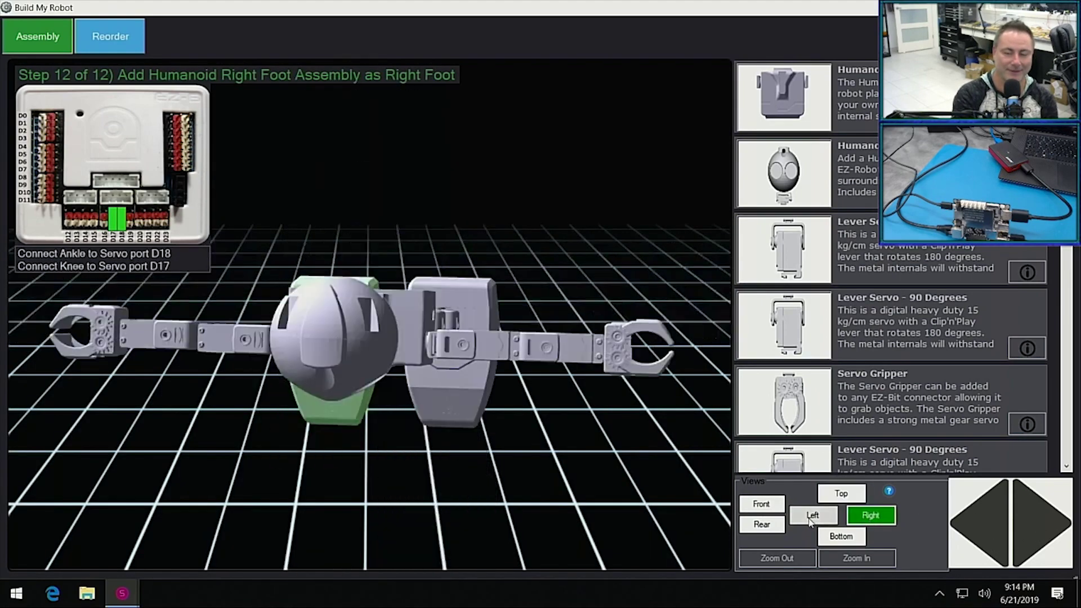
pyautogui.click(813, 515)
pyautogui.click(767, 509)
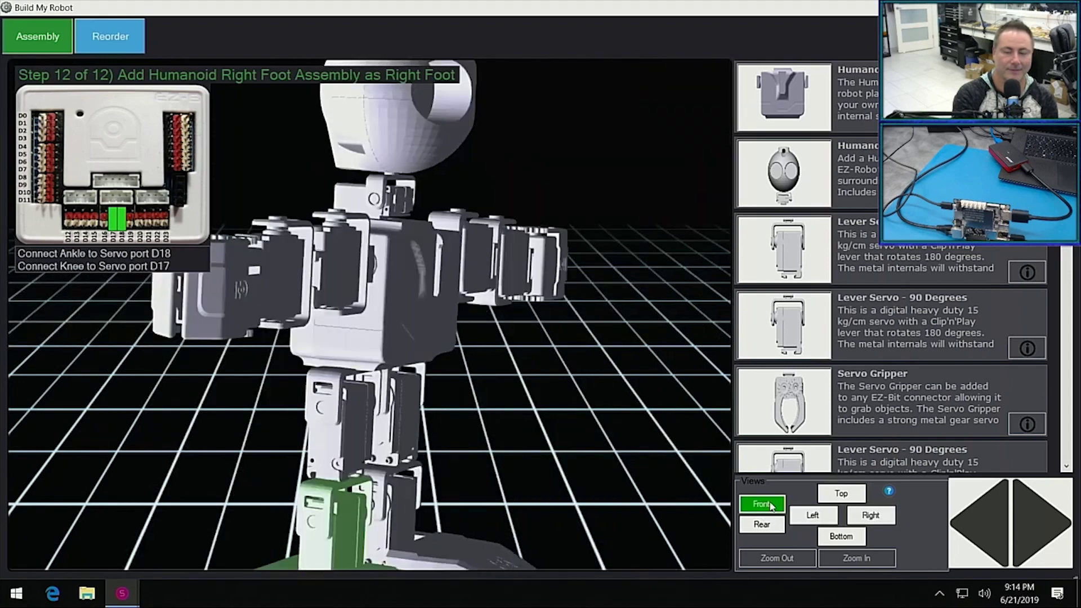
pyautogui.click(1053, 512)
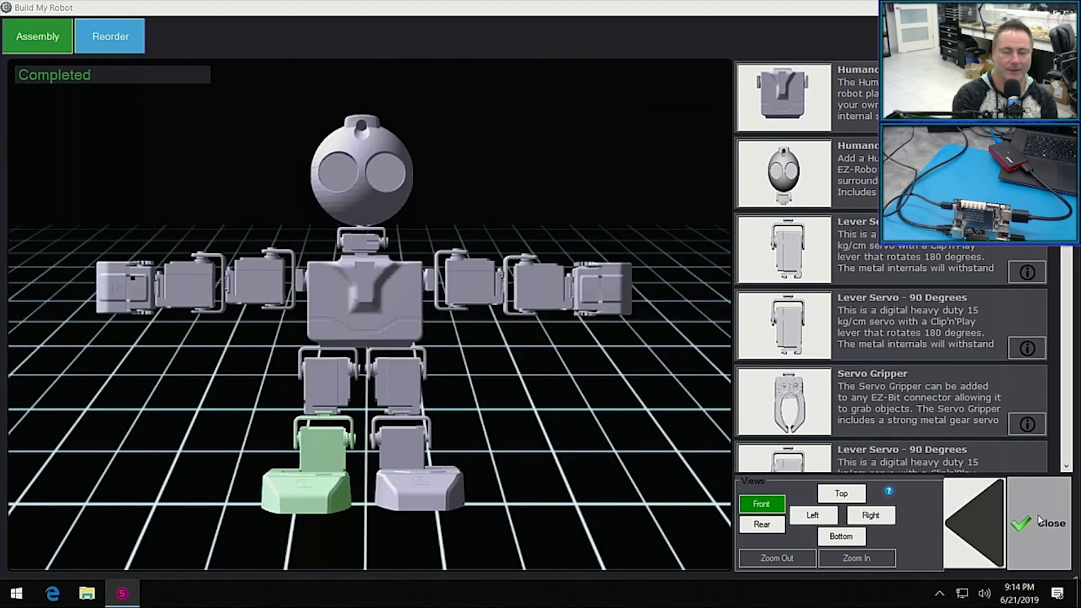
pyautogui.click(1052, 509)
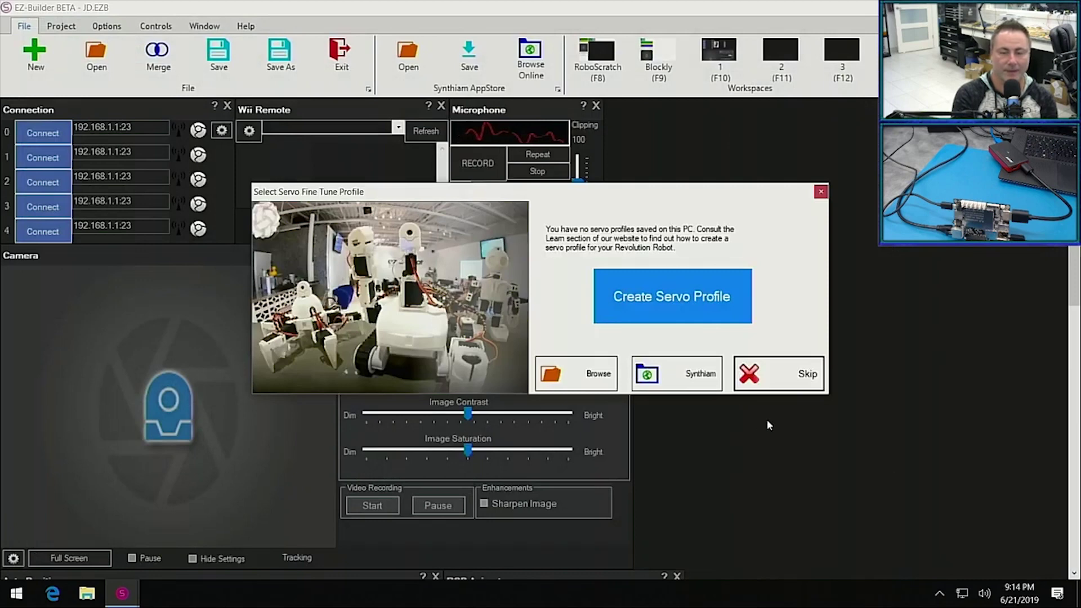
# Skip the servo fine-tune profile and Smart Arrange the control windows.
pyautogui.click(774, 378)
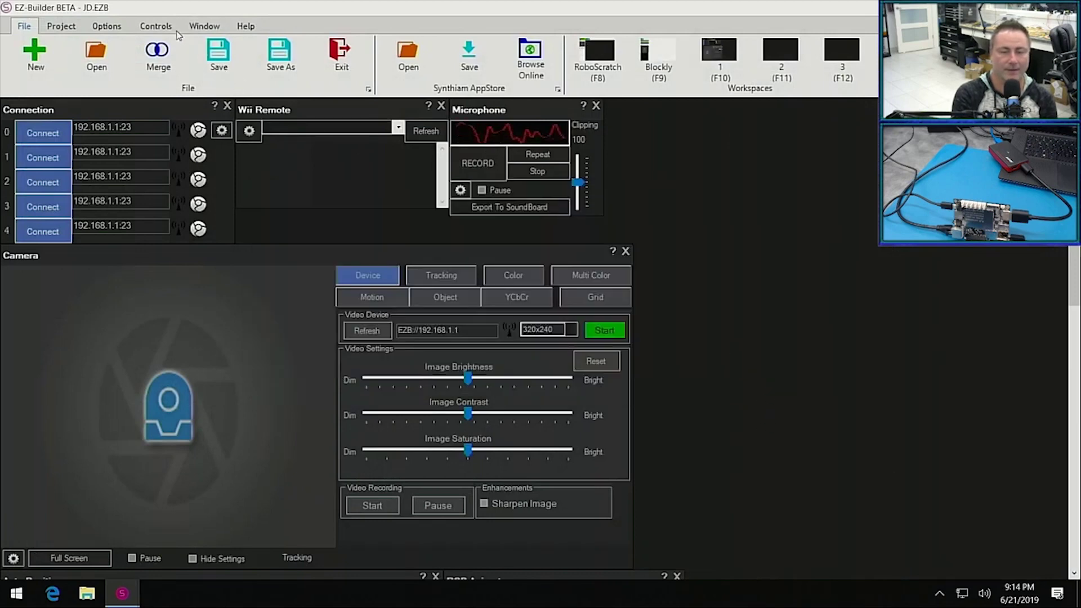
pyautogui.click(151, 31)
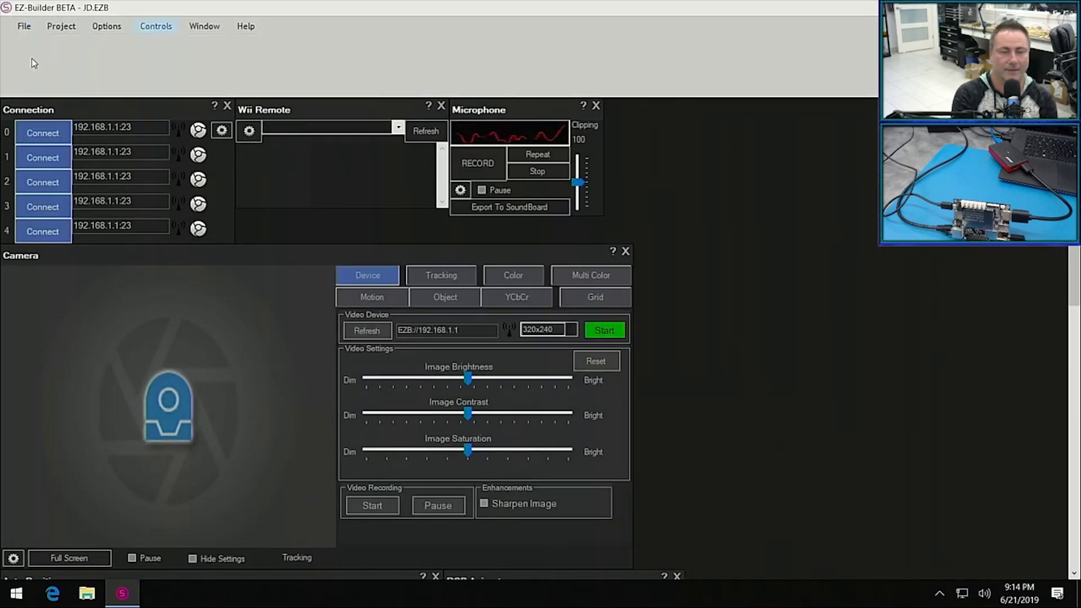
pyautogui.click(48, 58)
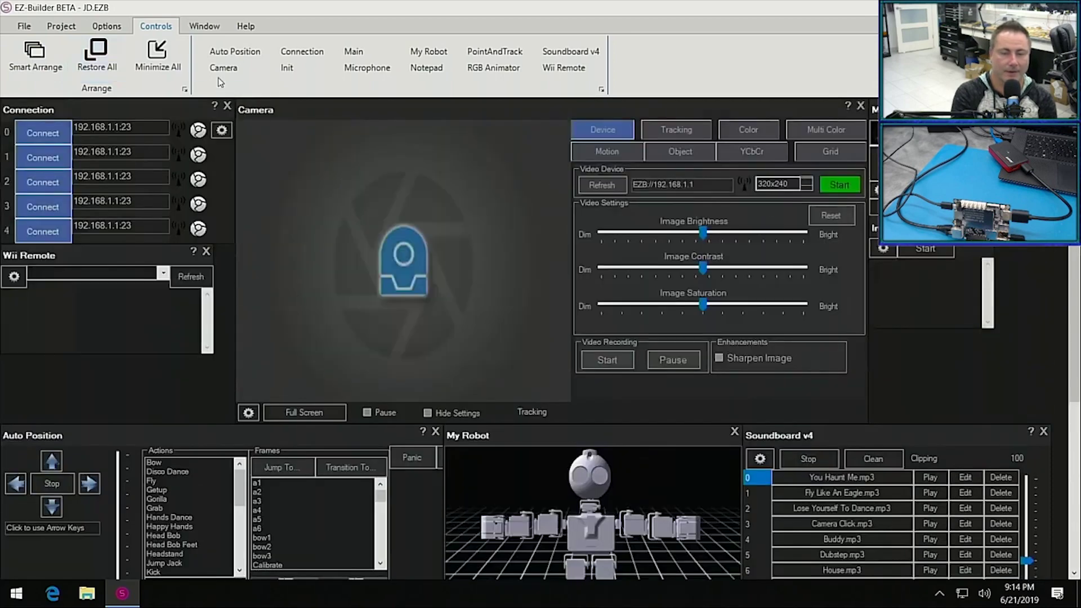
# Switch to Workspace 2 (F11) to show the JD main control panel.
pyautogui.click(61, 26)
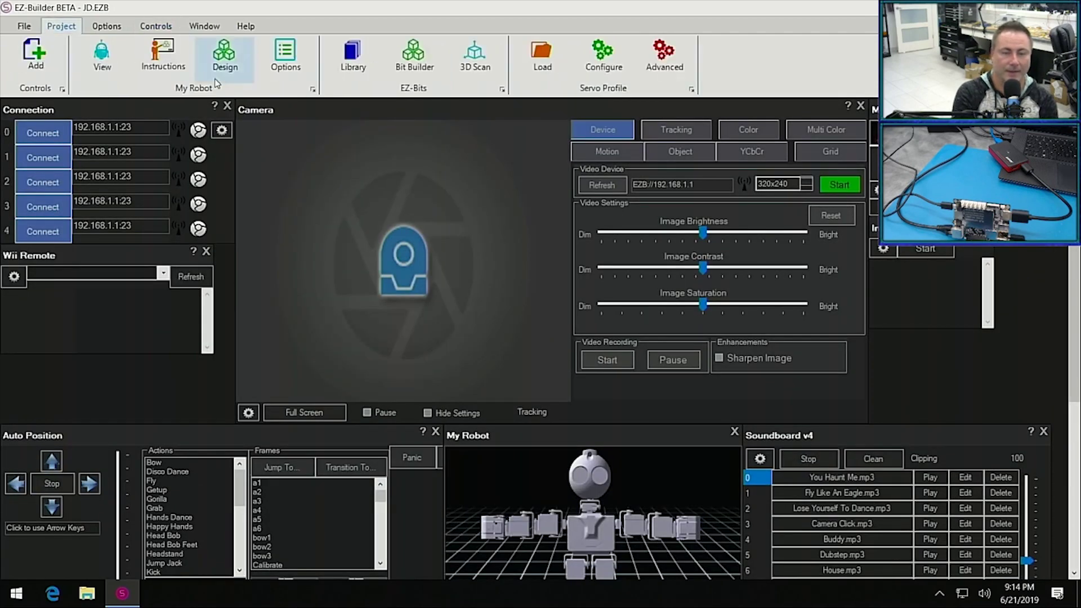
pyautogui.click(24, 27)
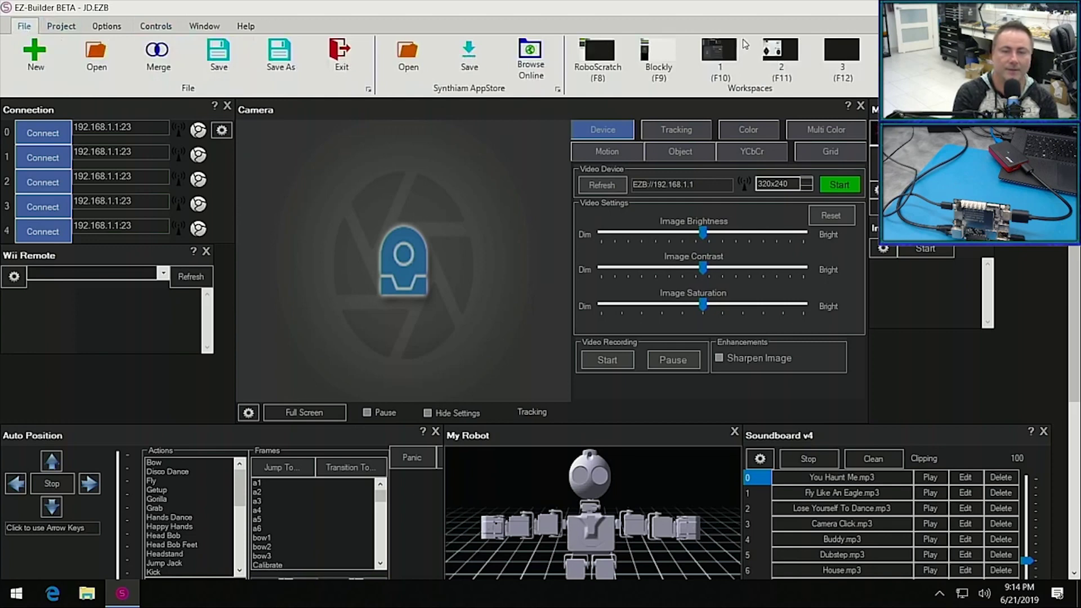
pyautogui.click(768, 52)
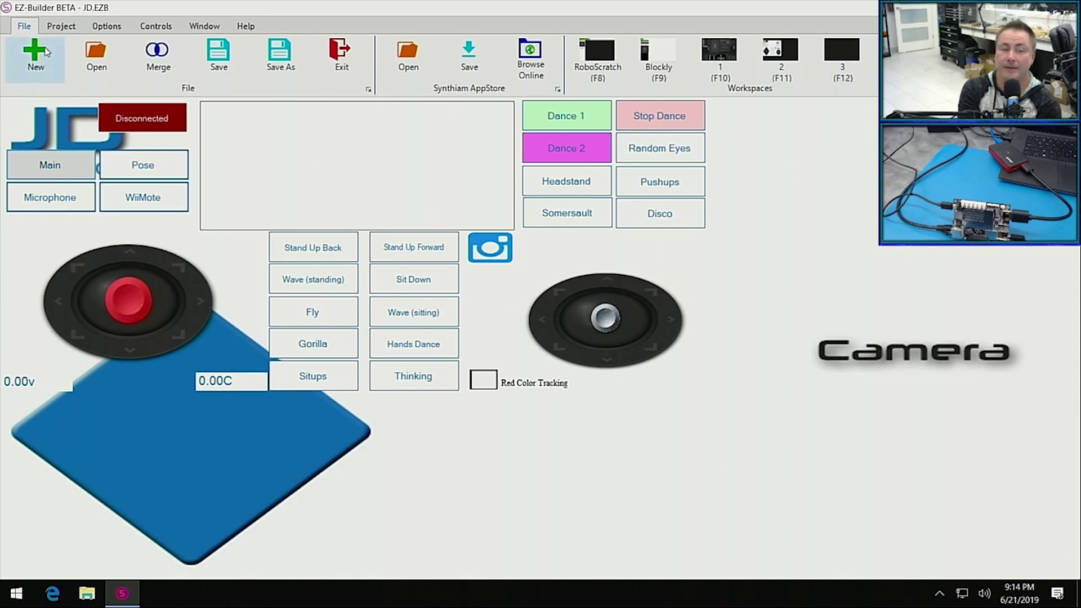
# Exit EZ-Builder without saving the JD project.
pyautogui.click(340, 55)
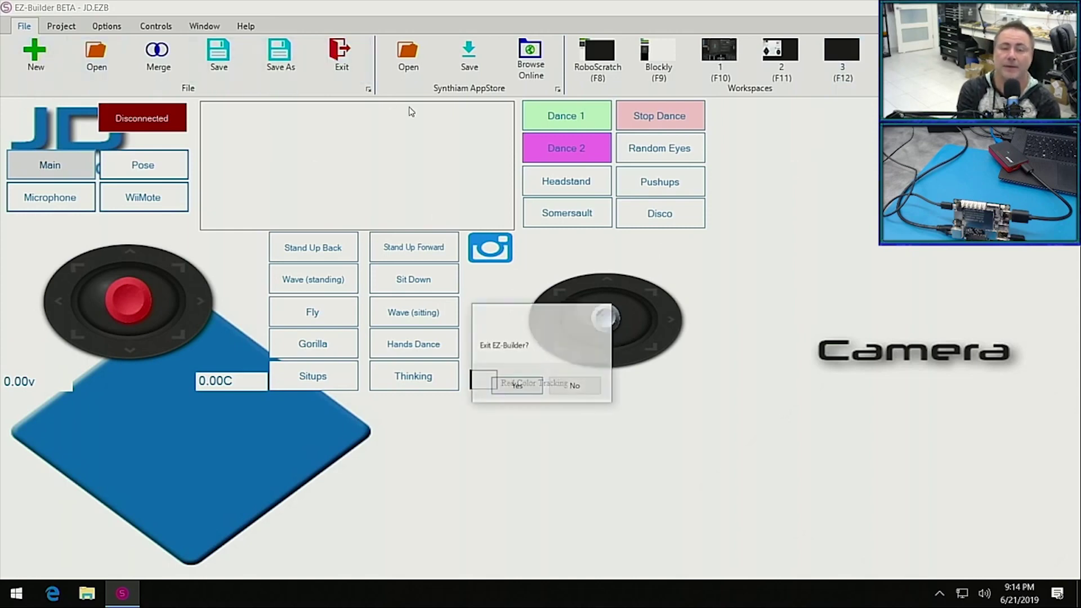
pyautogui.click(515, 384)
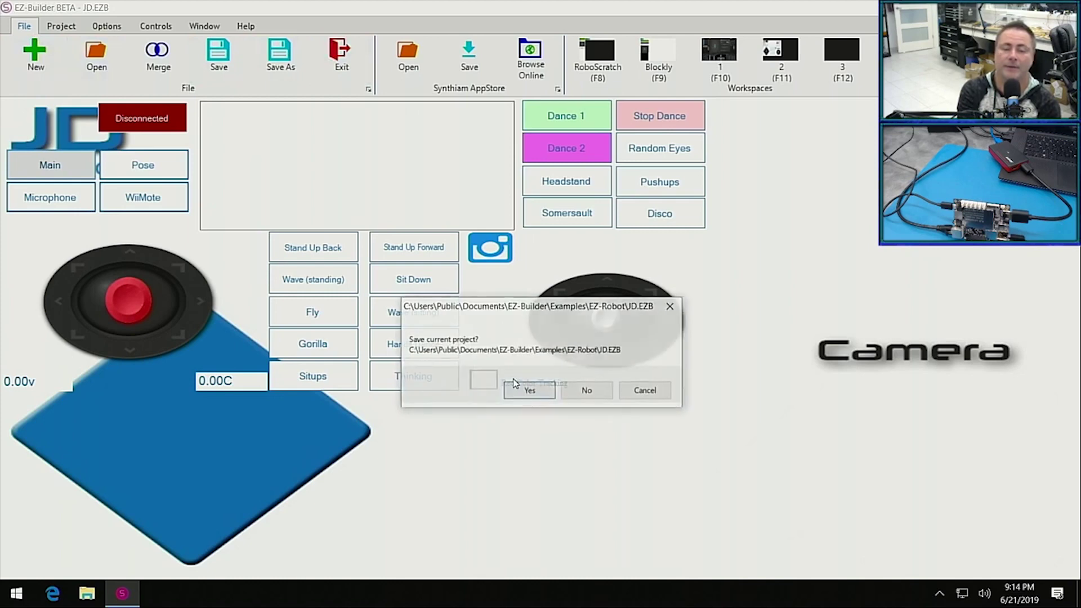
pyautogui.click(588, 392)
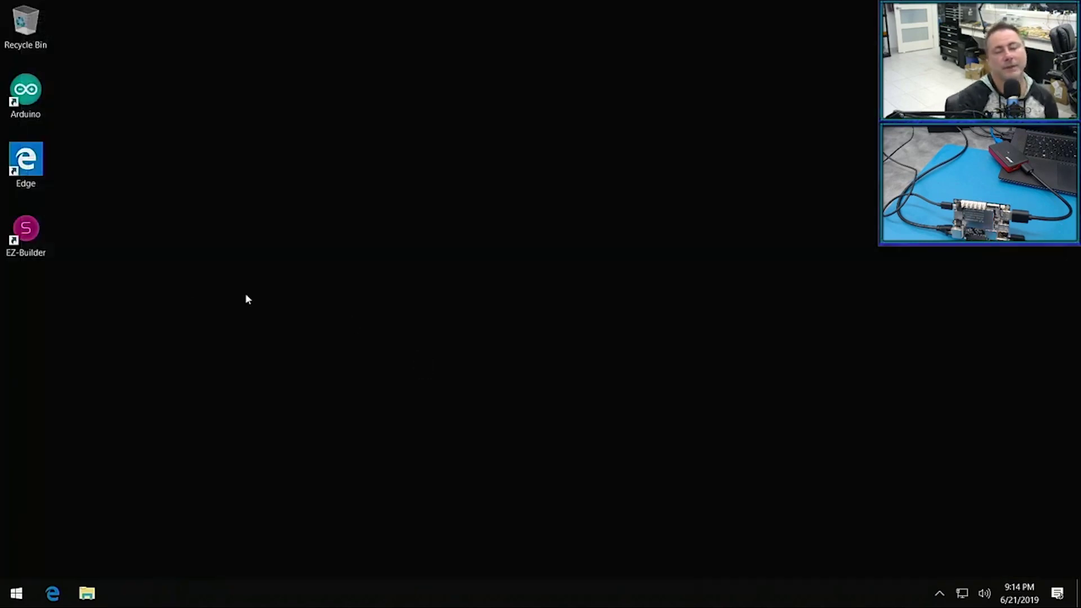
# Relaunch EZ-Builder and try the movement and camera joysticks on the JD panel.
pyautogui.doubleClick(37, 225)
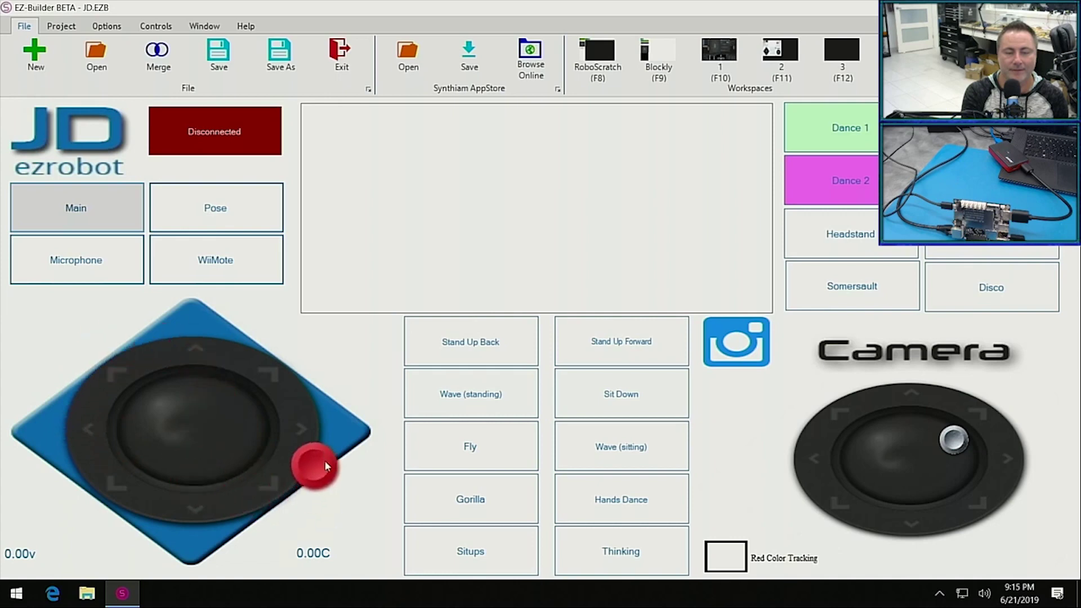
pyautogui.moveTo(325, 460); pyautogui.dragTo(327, 459)
pyautogui.moveTo(949, 432); pyautogui.dragTo(860, 459)
# Chain a Bow Action (6 Sec) with Forward and Left blocks (speed 100, 1.5 Sec) in RoboScratch.
pyautogui.click(598, 59)
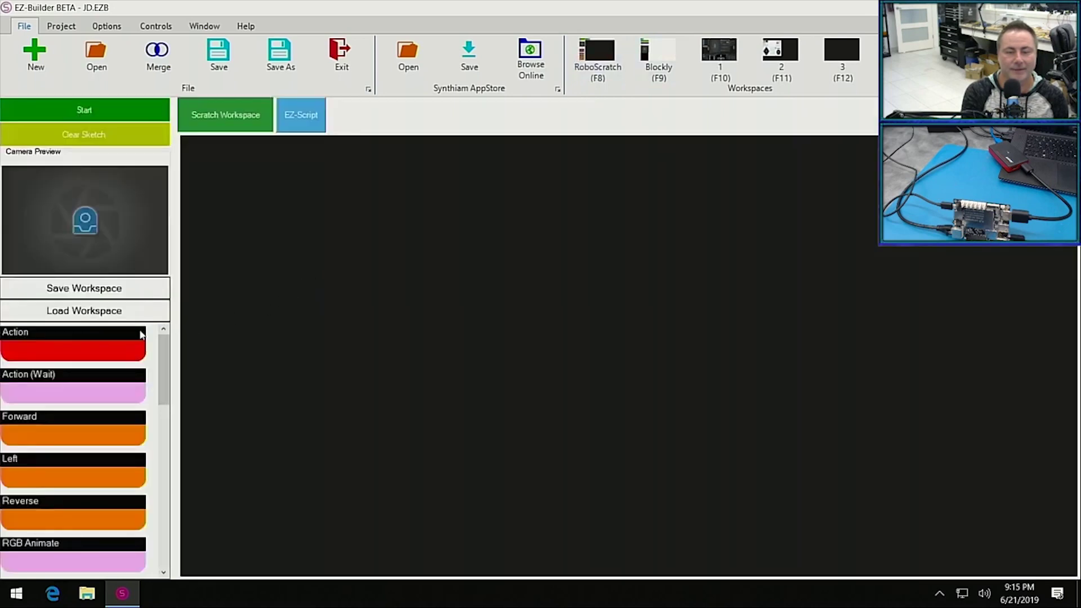
pyautogui.click(68, 349)
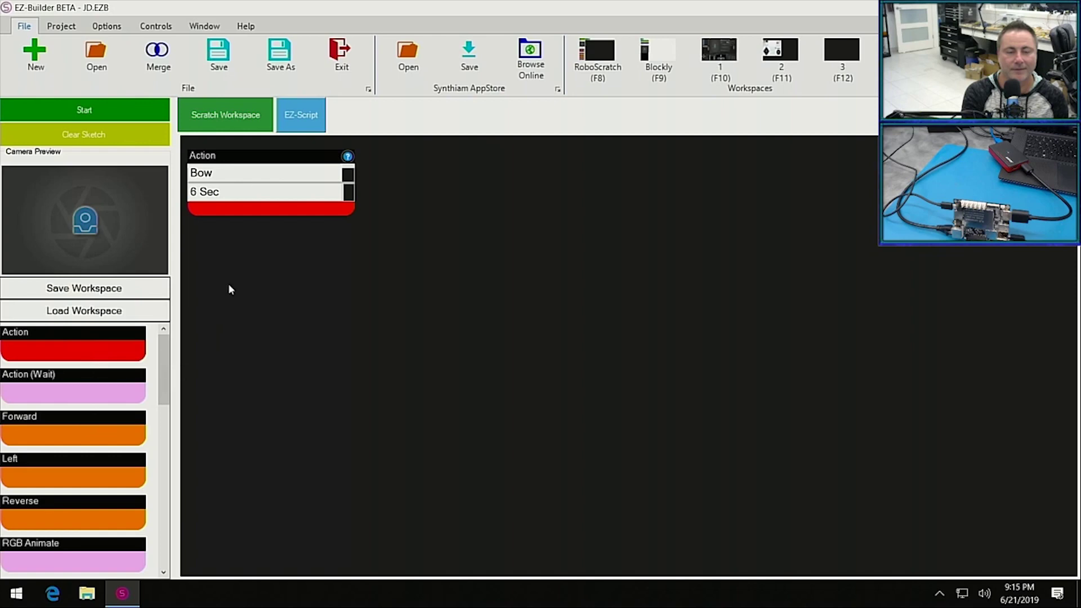
pyautogui.moveTo(257, 162); pyautogui.dragTo(448, 281)
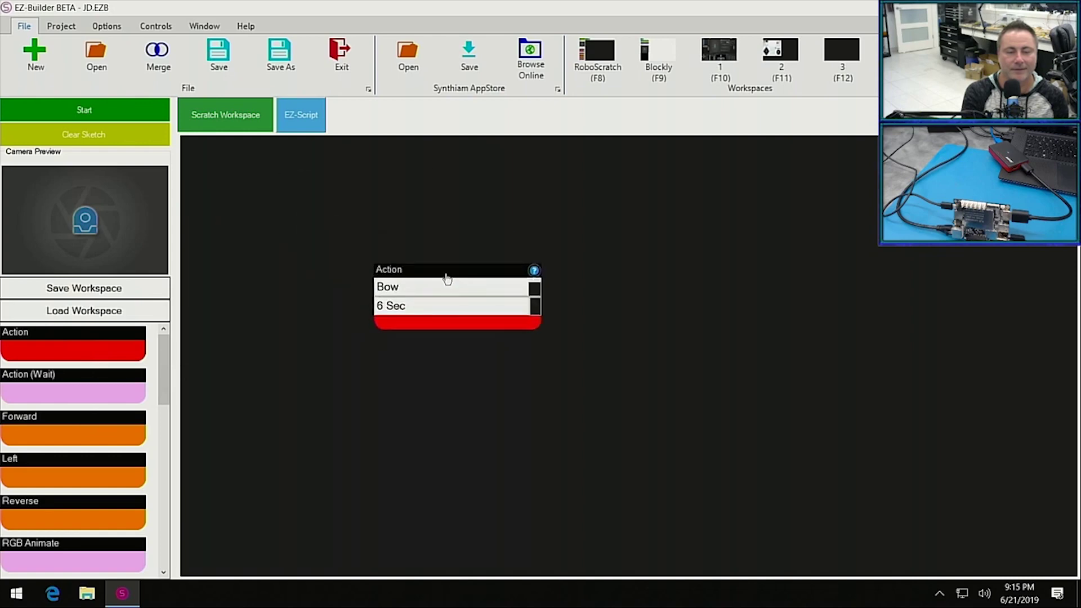
pyautogui.click(86, 446)
pyautogui.click(86, 476)
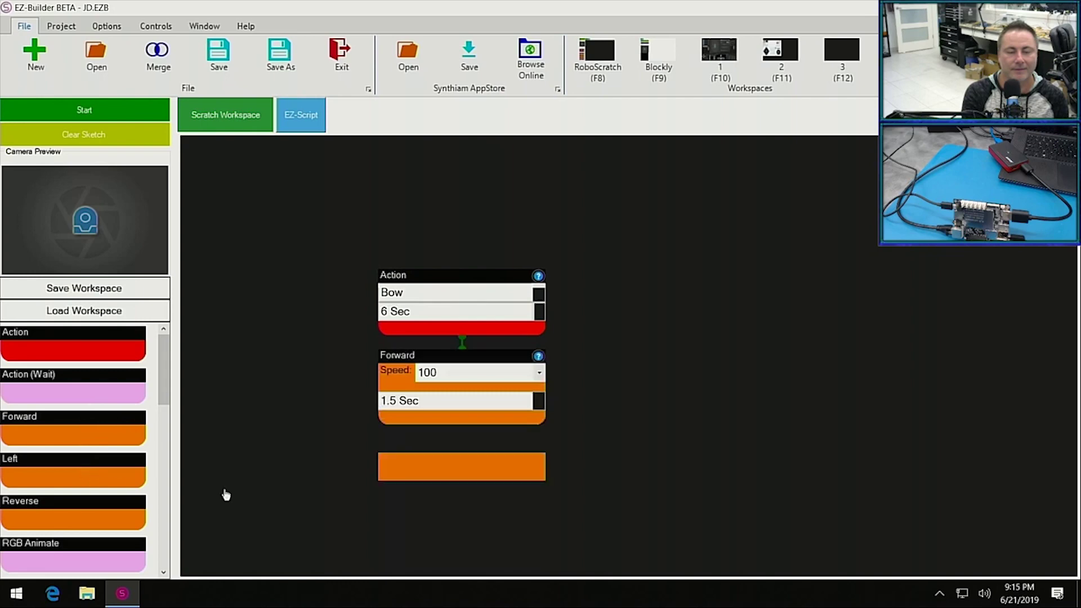
pyautogui.moveTo(394, 446); pyautogui.dragTo(231, 350)
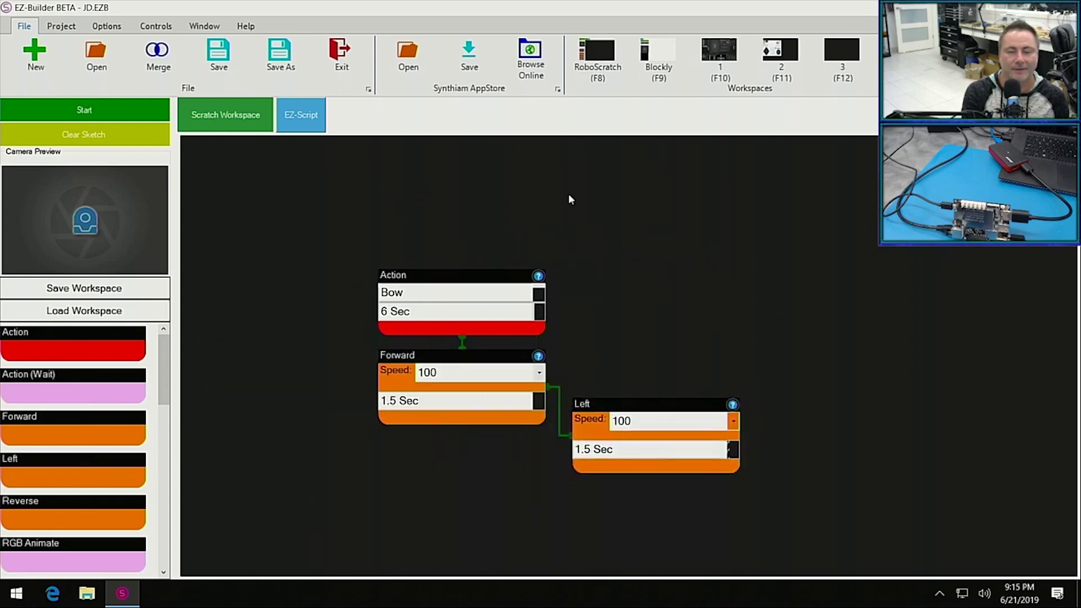
pyautogui.click(658, 59)
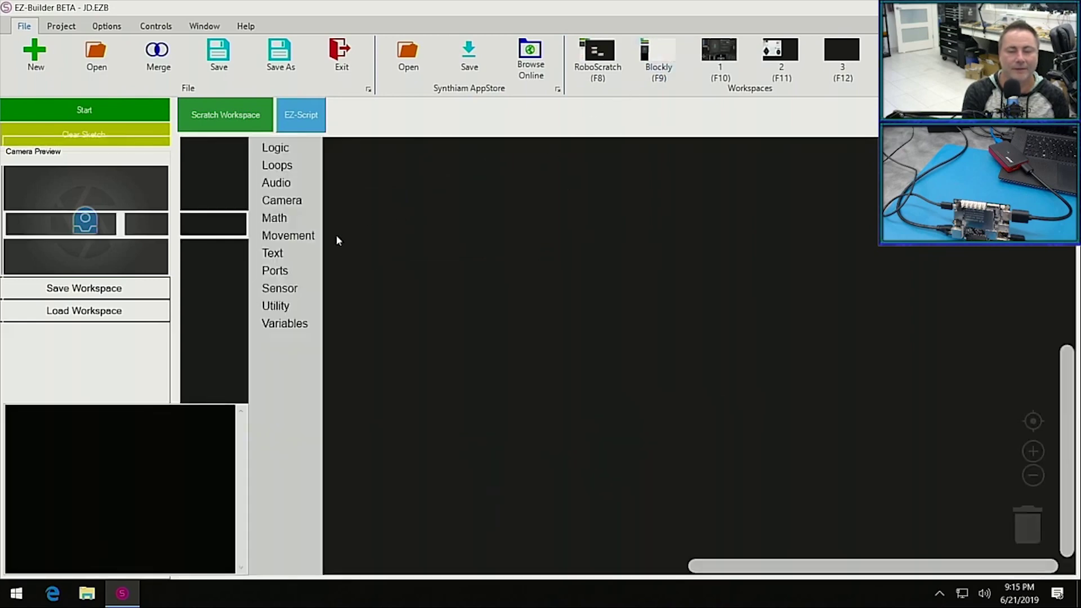
# Stack Movement Tracking OFF over Set Camera Tracking to Off, then browse the Math and Movement blocks.
pyautogui.click(279, 203)
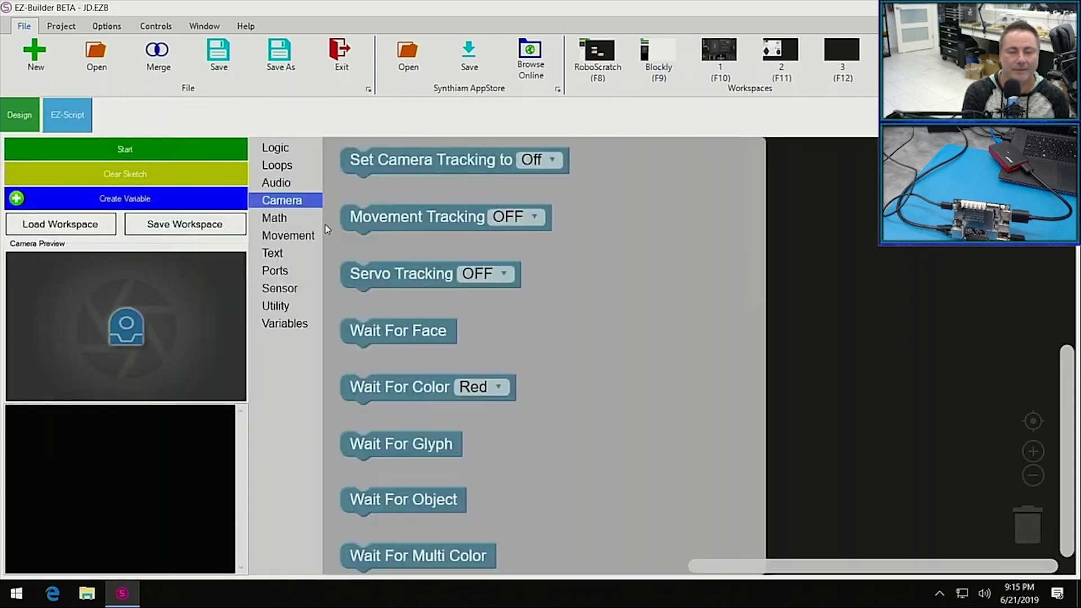
pyautogui.moveTo(360, 219); pyautogui.dragTo(577, 227)
pyautogui.click(298, 205)
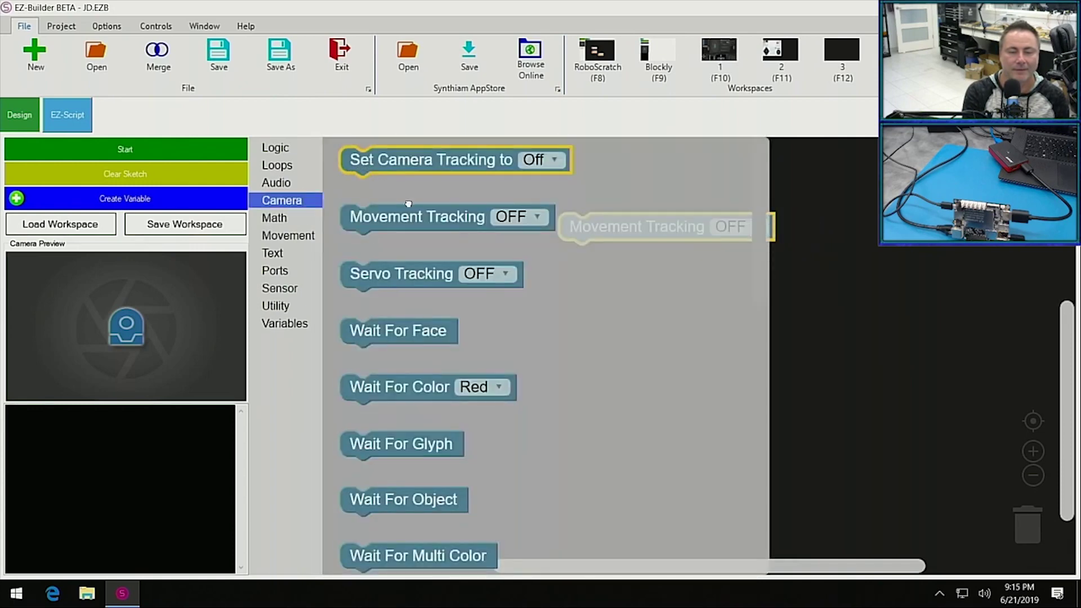
pyautogui.moveTo(363, 160); pyautogui.dragTo(586, 254)
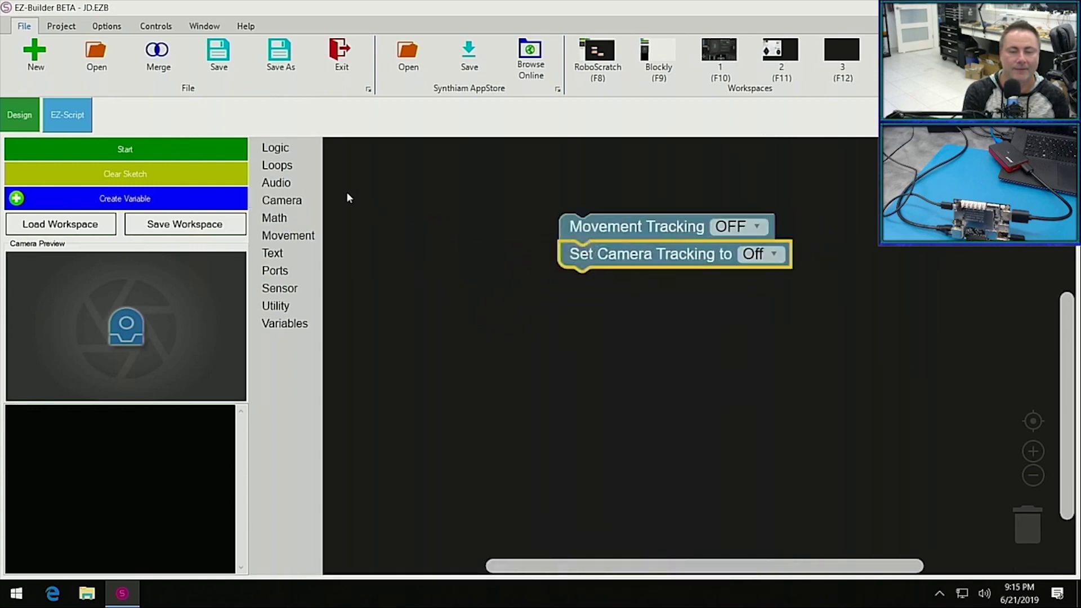
pyautogui.click(304, 218)
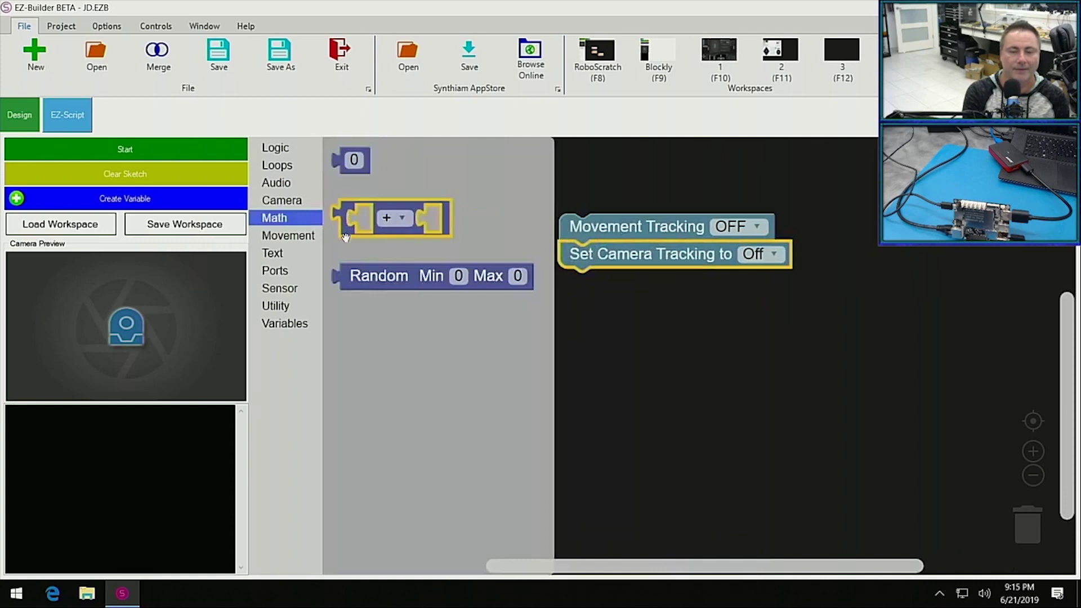
pyautogui.click(289, 235)
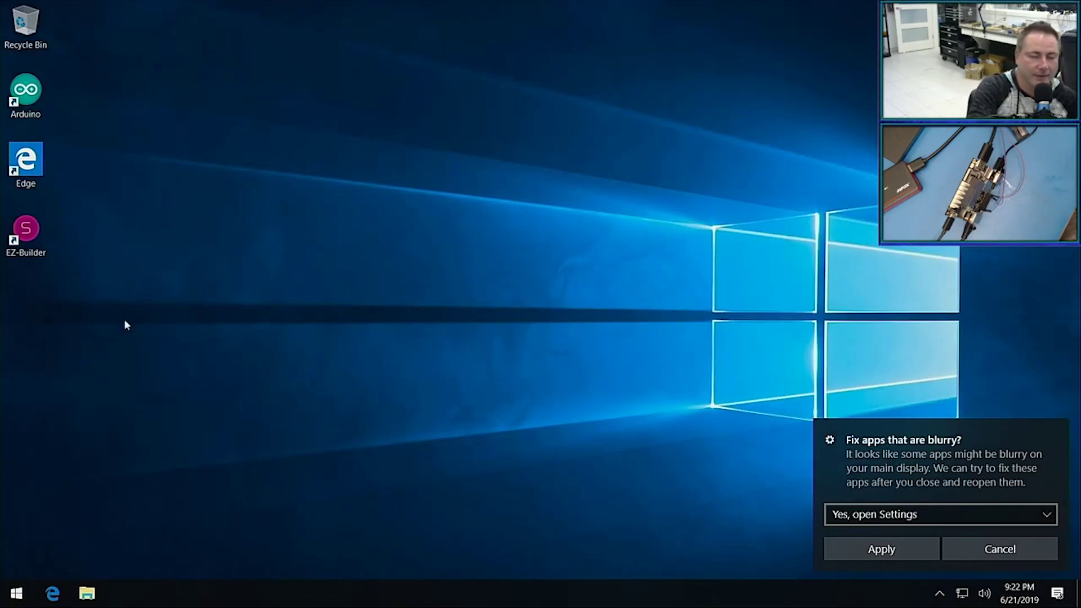
# Open Start and show the Sleep, Shut down and Restart power options.
pyautogui.press('super')
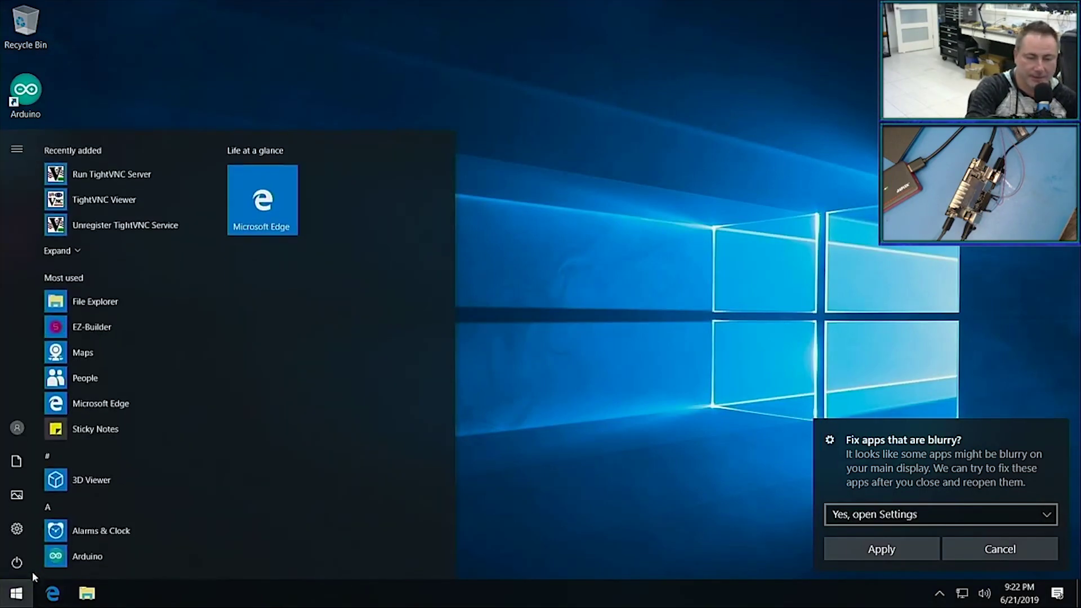
pyautogui.click(17, 562)
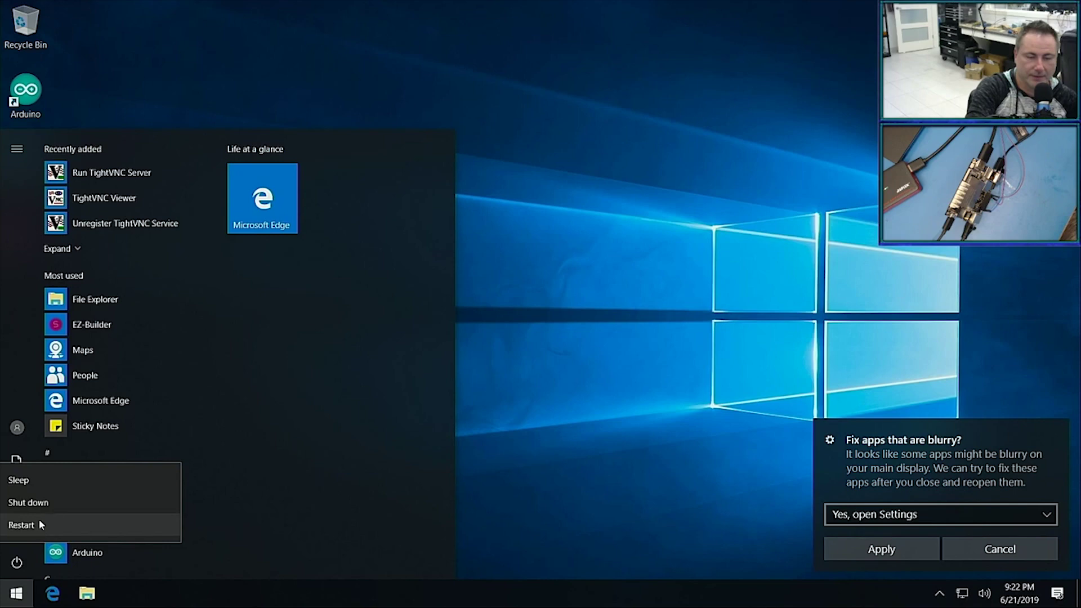